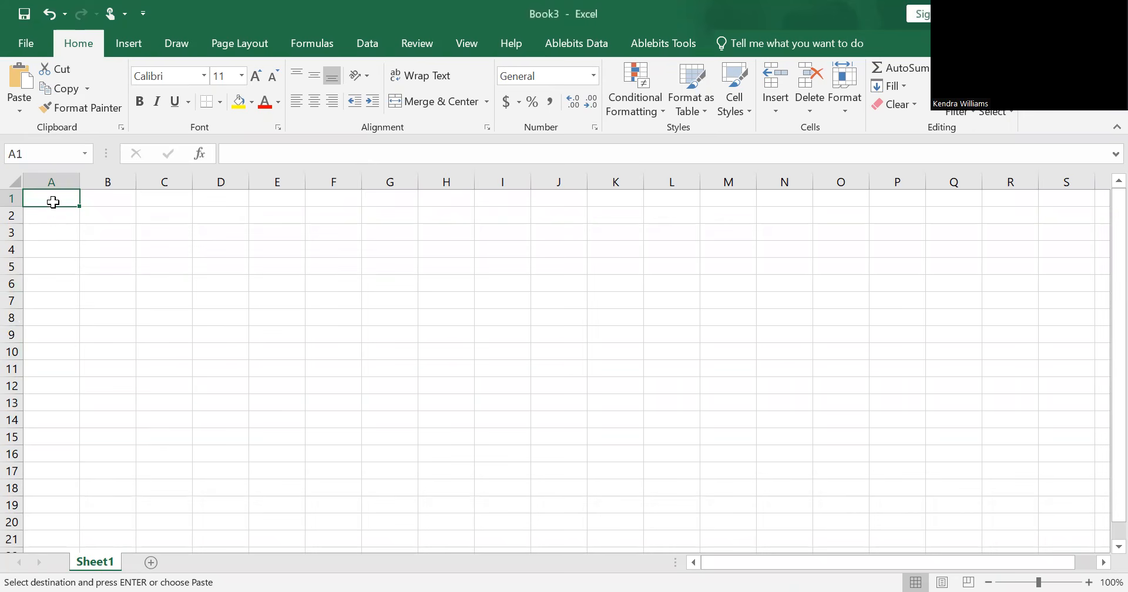
Step: Paste the copied Score column into the empty sheet starting at cell A1
right_click(53, 202)
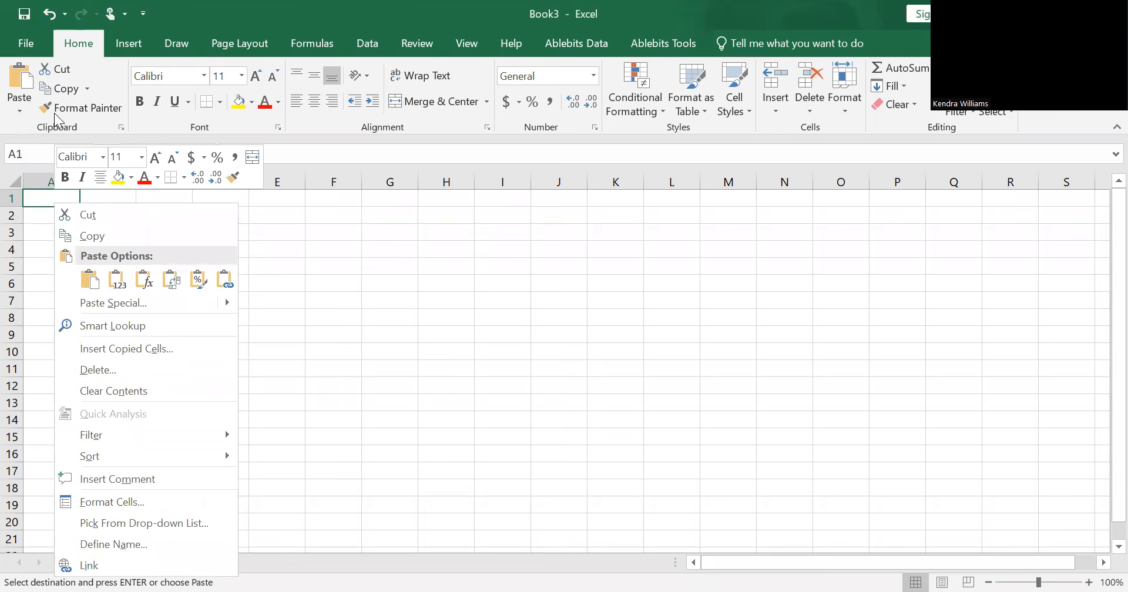
click(21, 80)
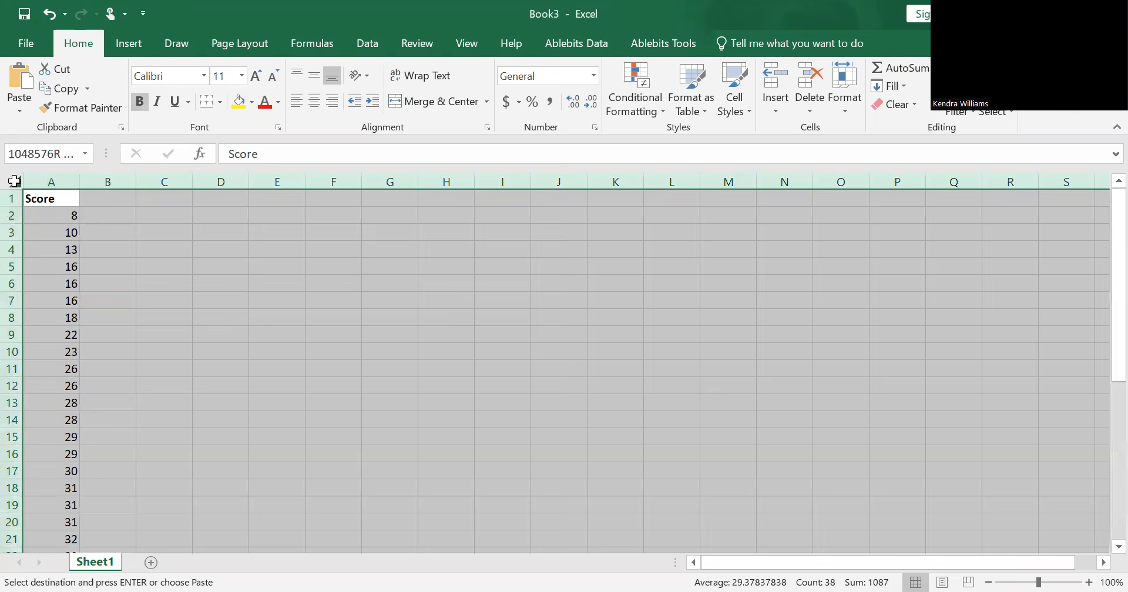
click(13, 181)
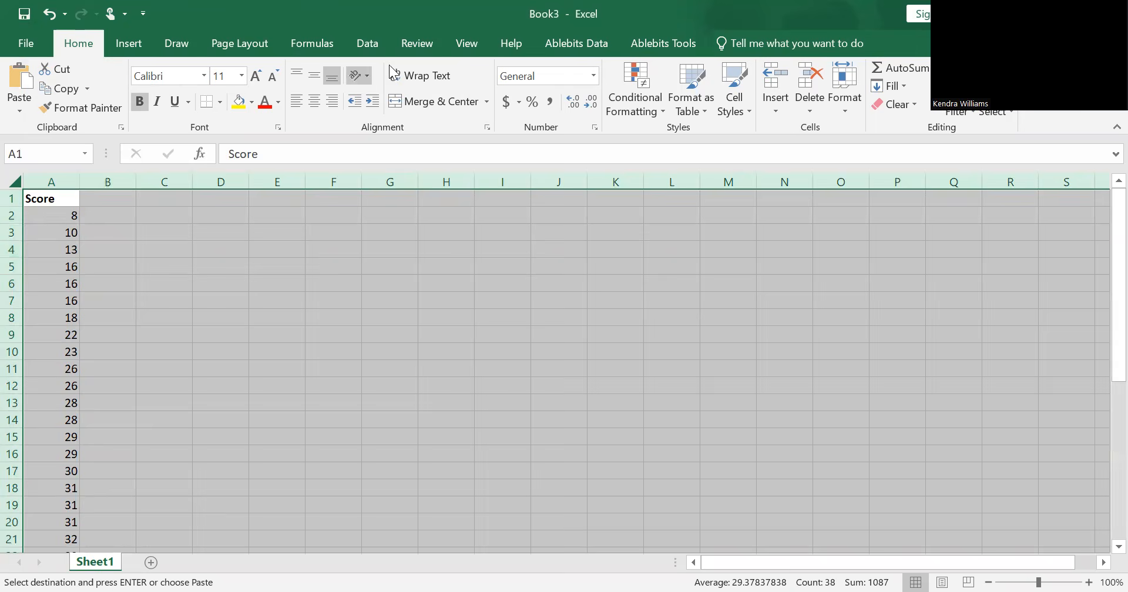
click(356, 45)
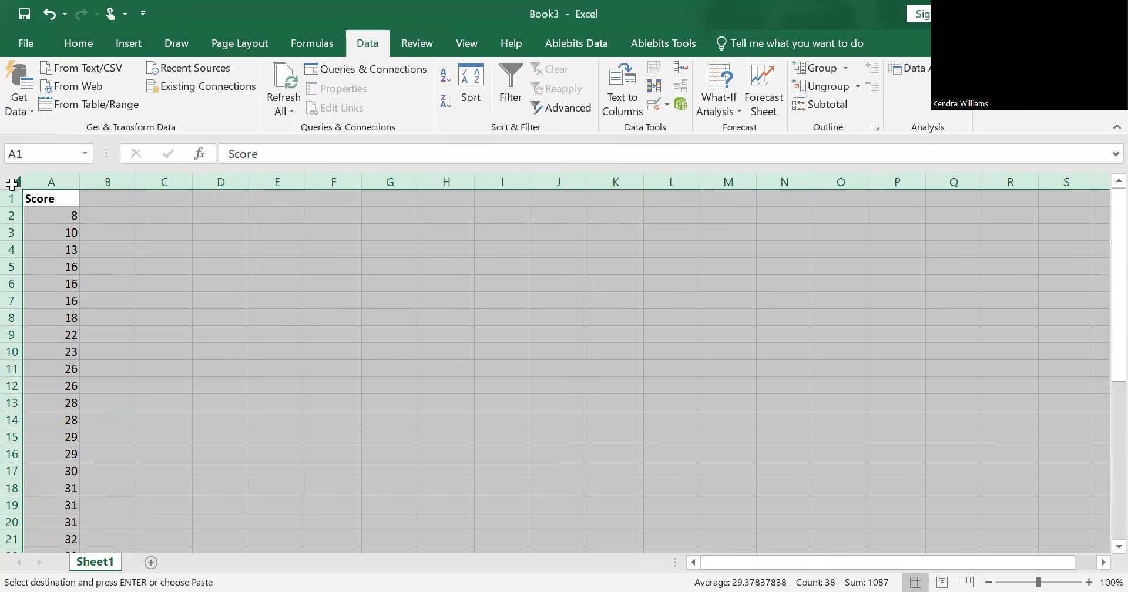
click(141, 231)
Step: Enter the heading Bin in cell C2 and the first bin value 8 in C3
click(174, 202)
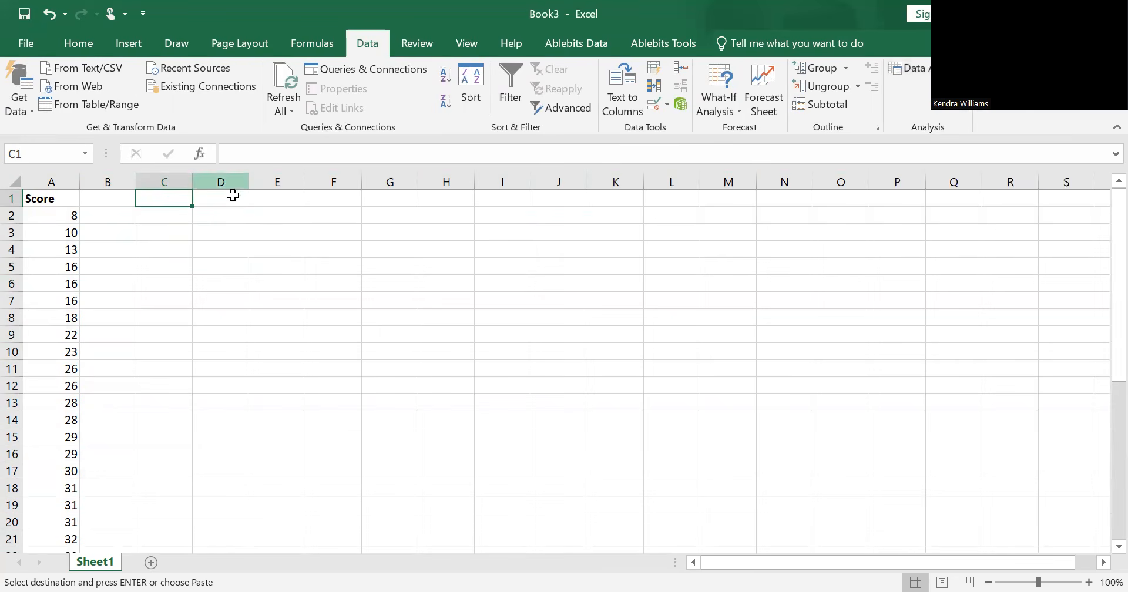
click(170, 218)
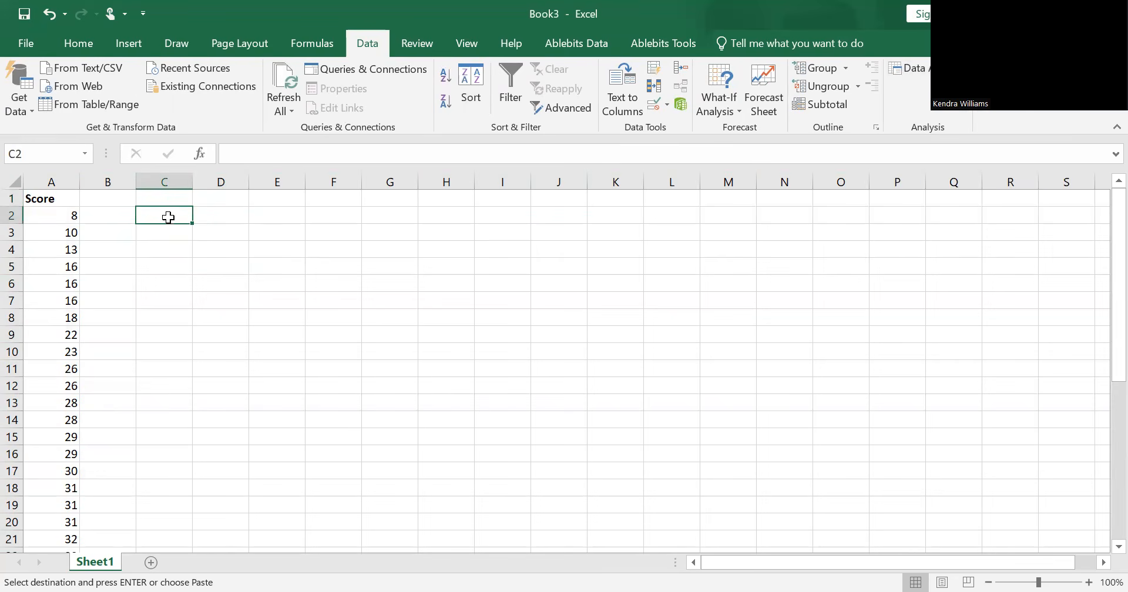
text(B)
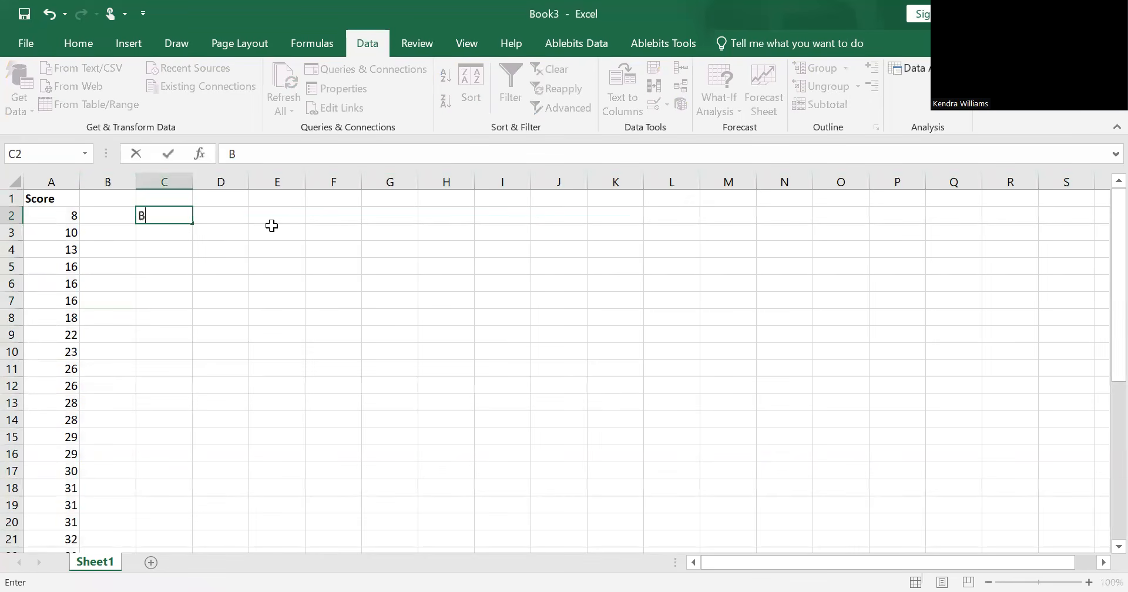
text(in)
click(154, 232)
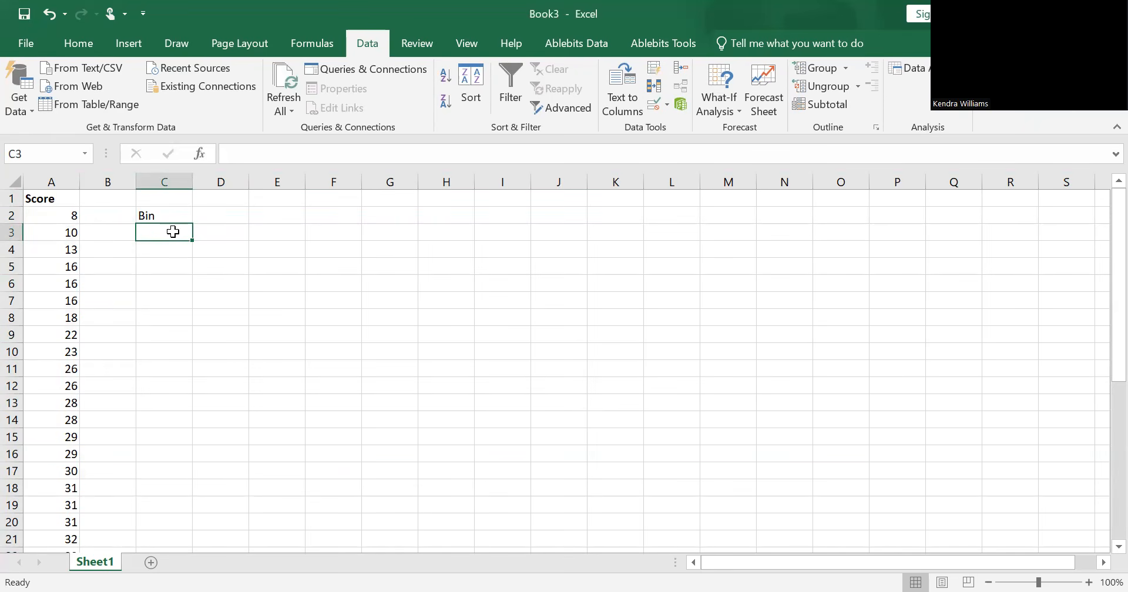
text(8)
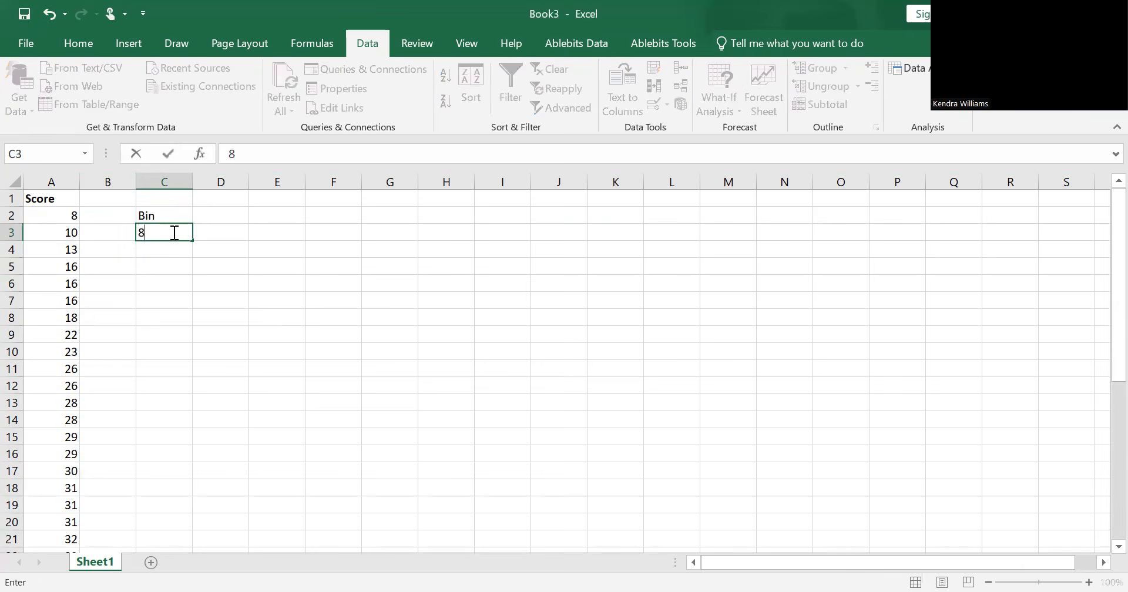
key(Tab)
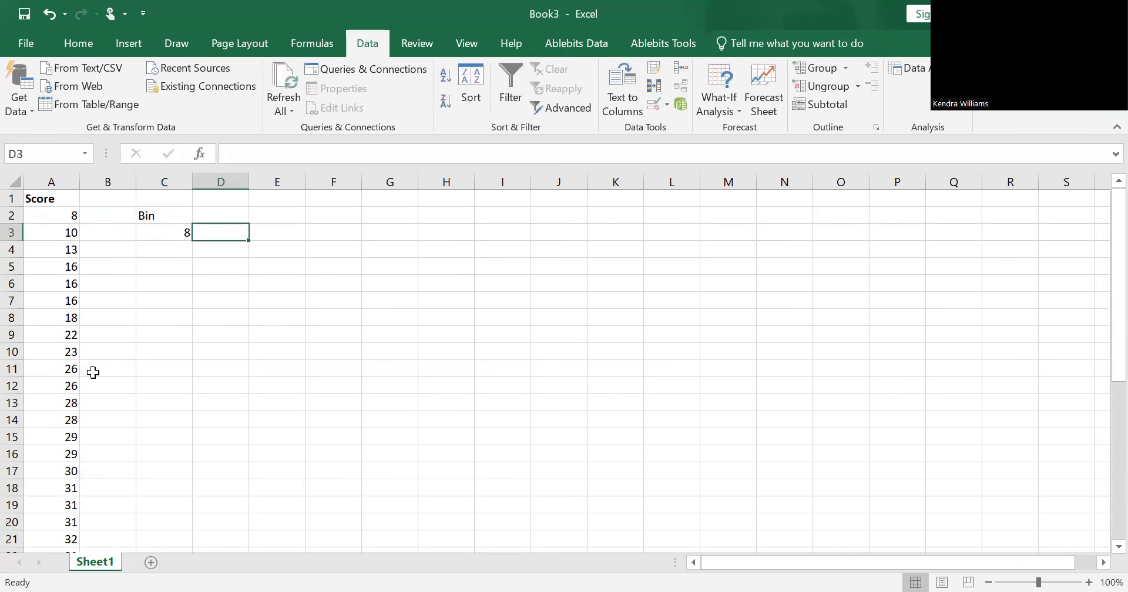
Step: Review the score list and enter the bin values 15, 22, 29 and 36 in cells C4 to C7
scroll(93, 372, down, 10)
scroll(92, 373, up, 10)
scroll(93, 372, down, 10)
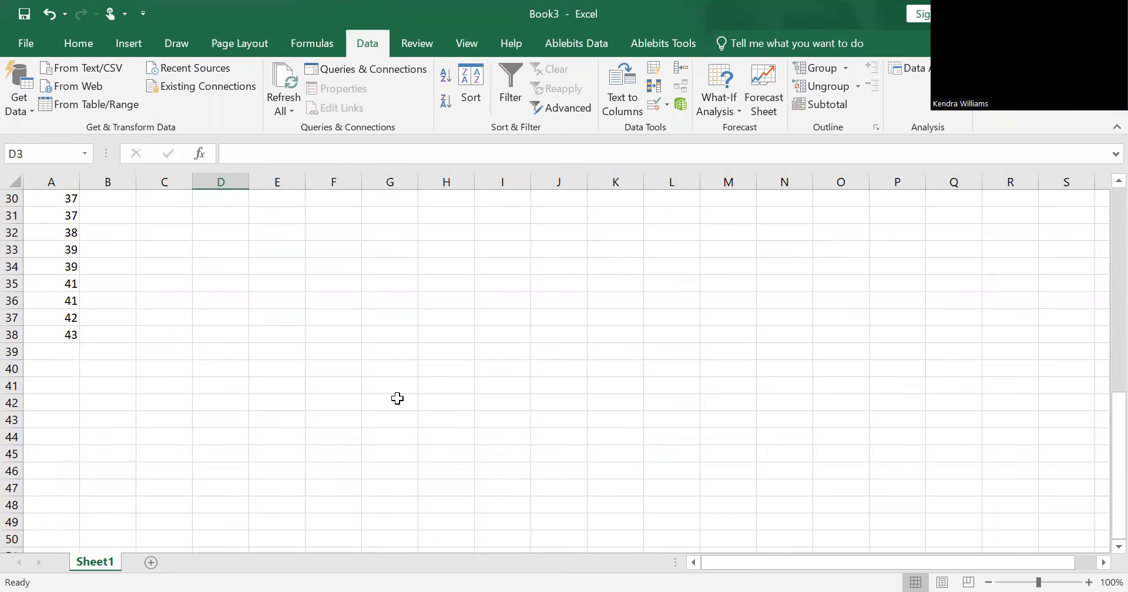
scroll(397, 399, up, 9)
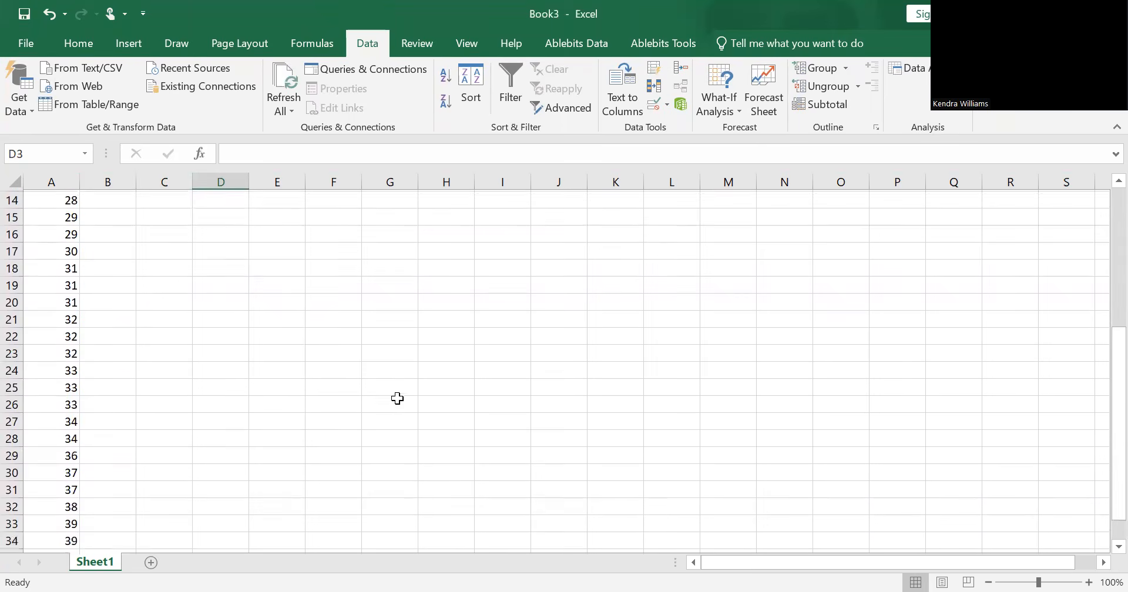
scroll(397, 398, up, 2)
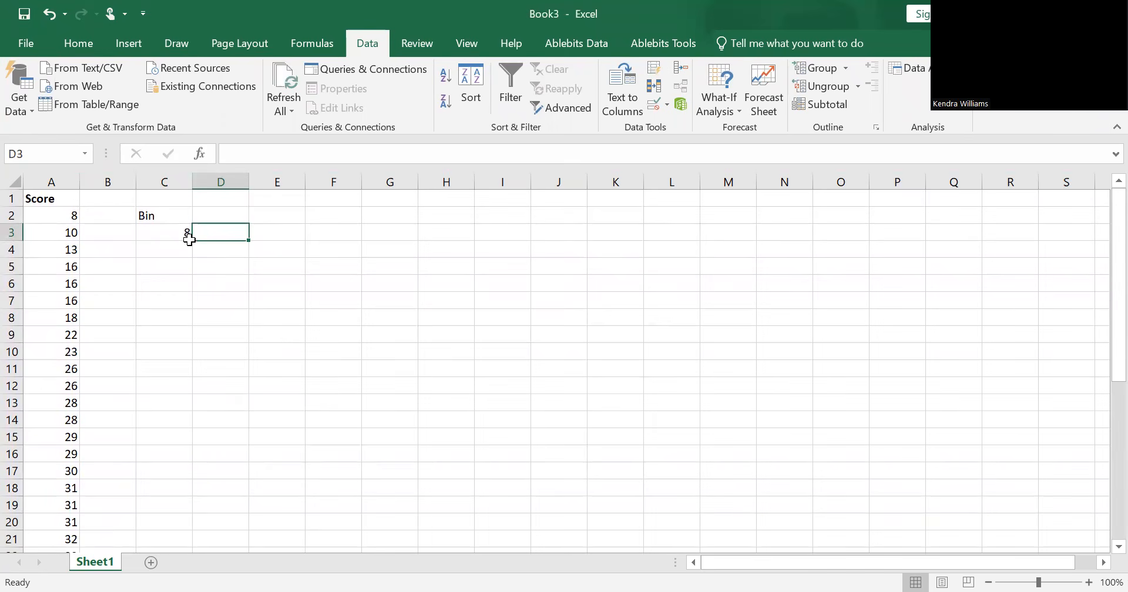
click(179, 254)
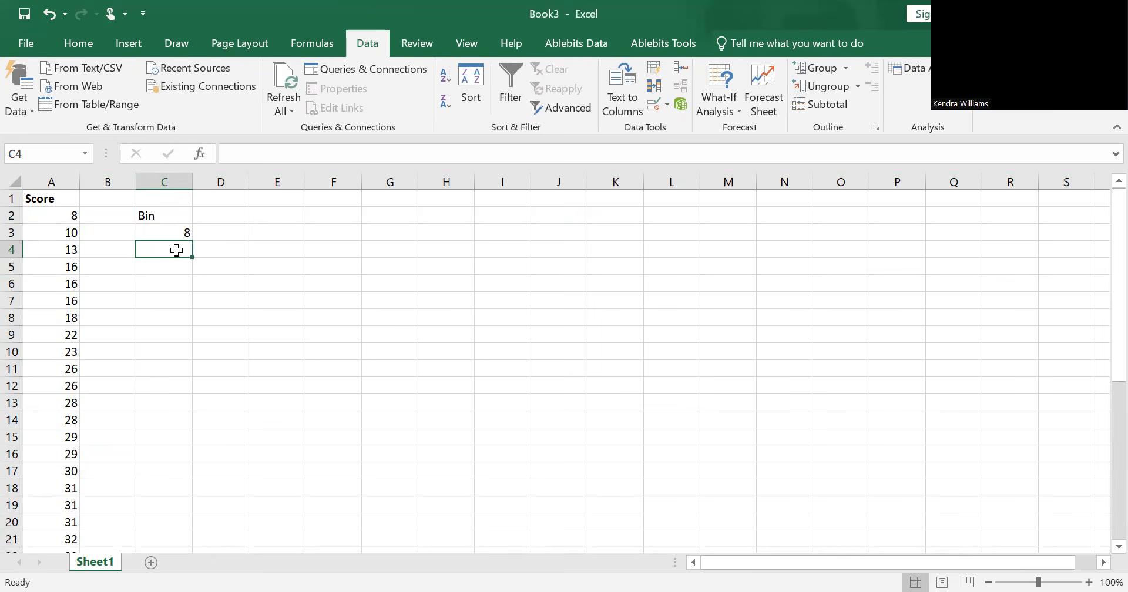
text(1)
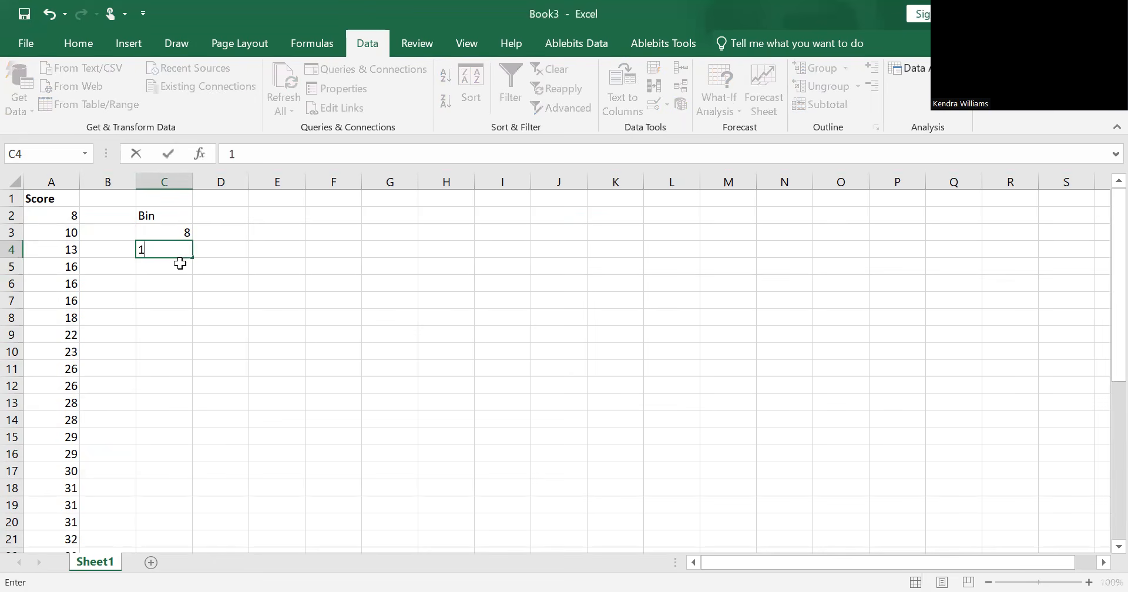
text(5)
key(Return)
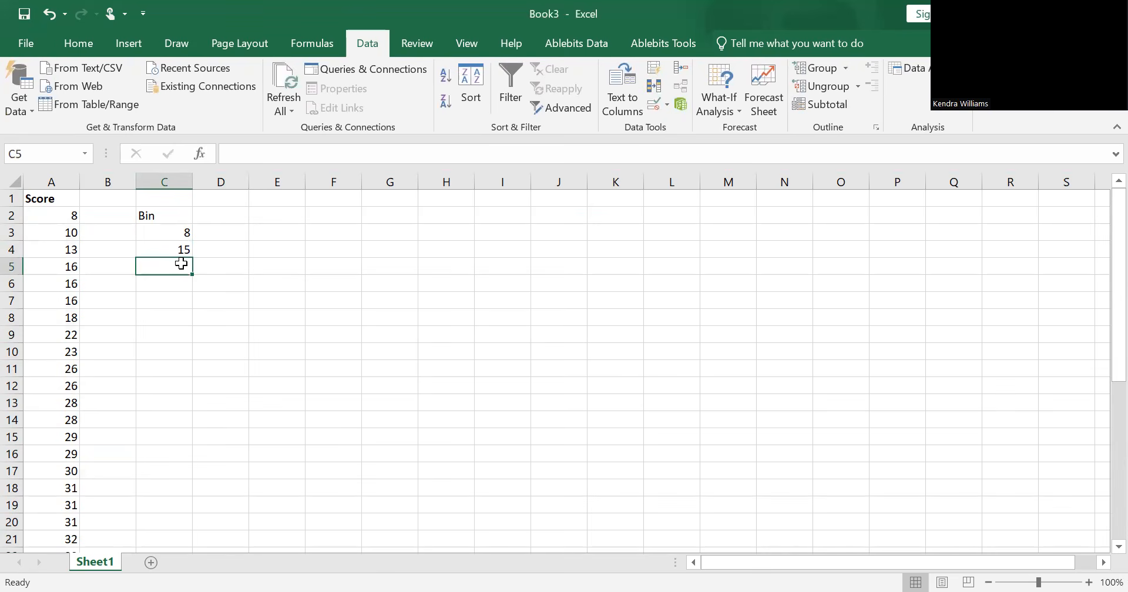
text(22)
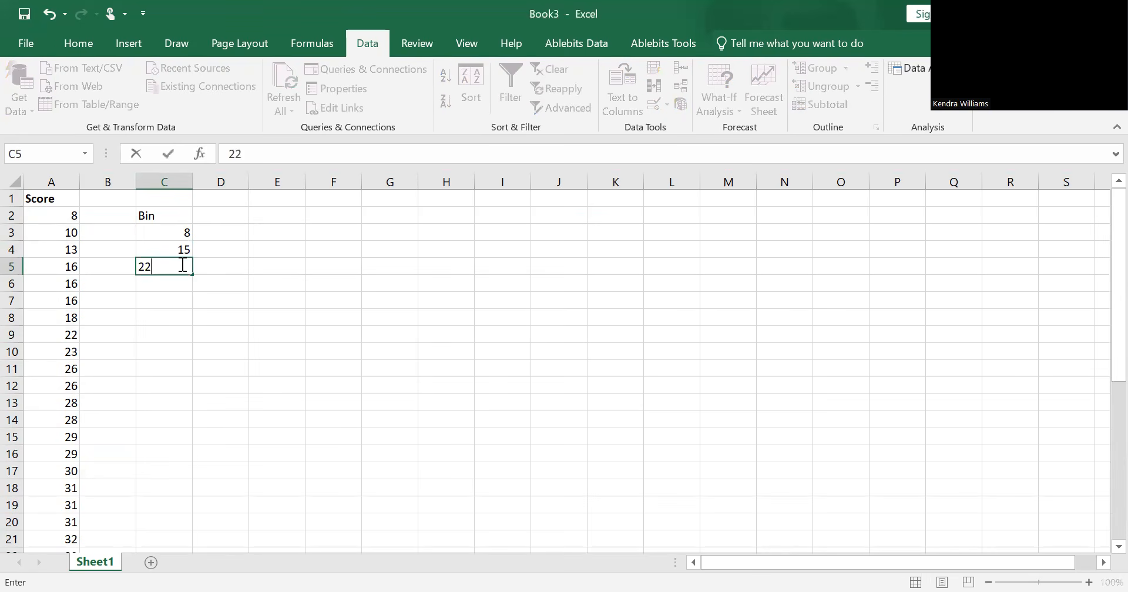
key(Return)
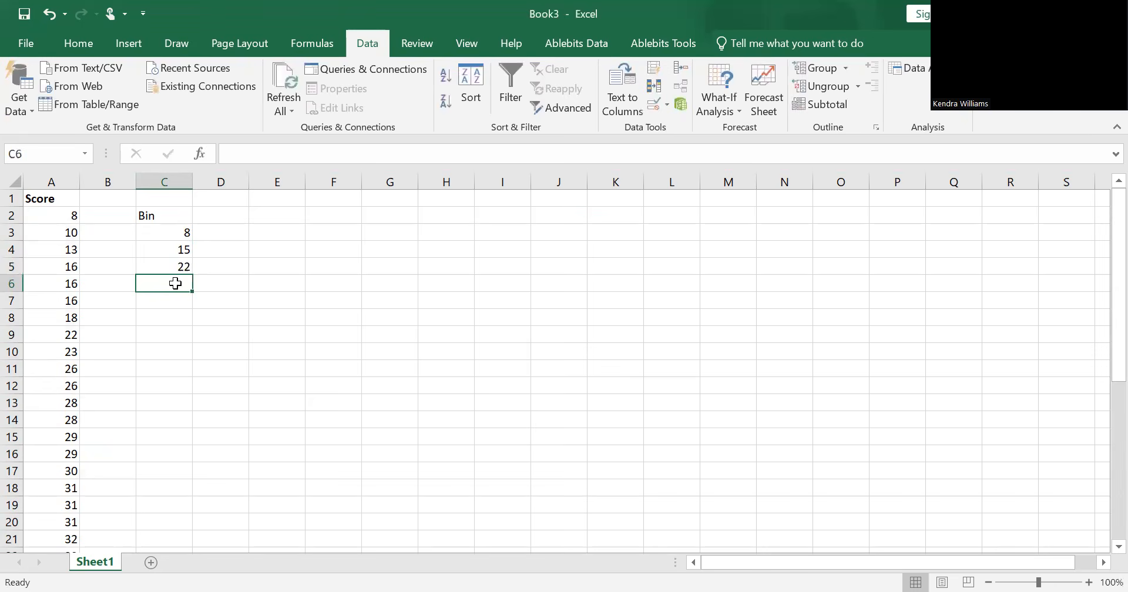
text(2)
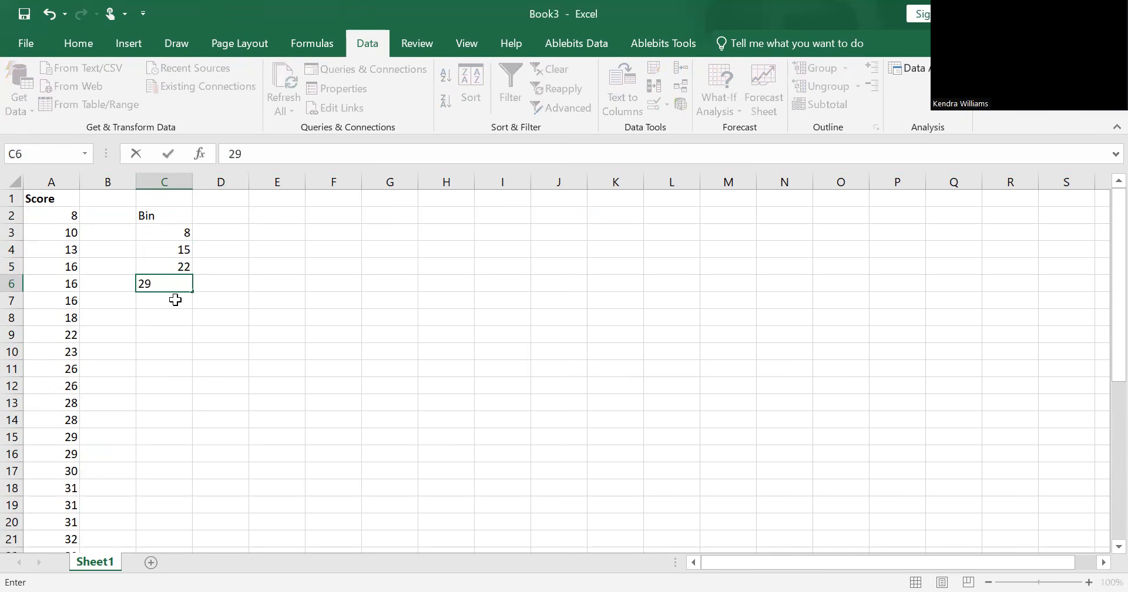
text(9)
key(Return)
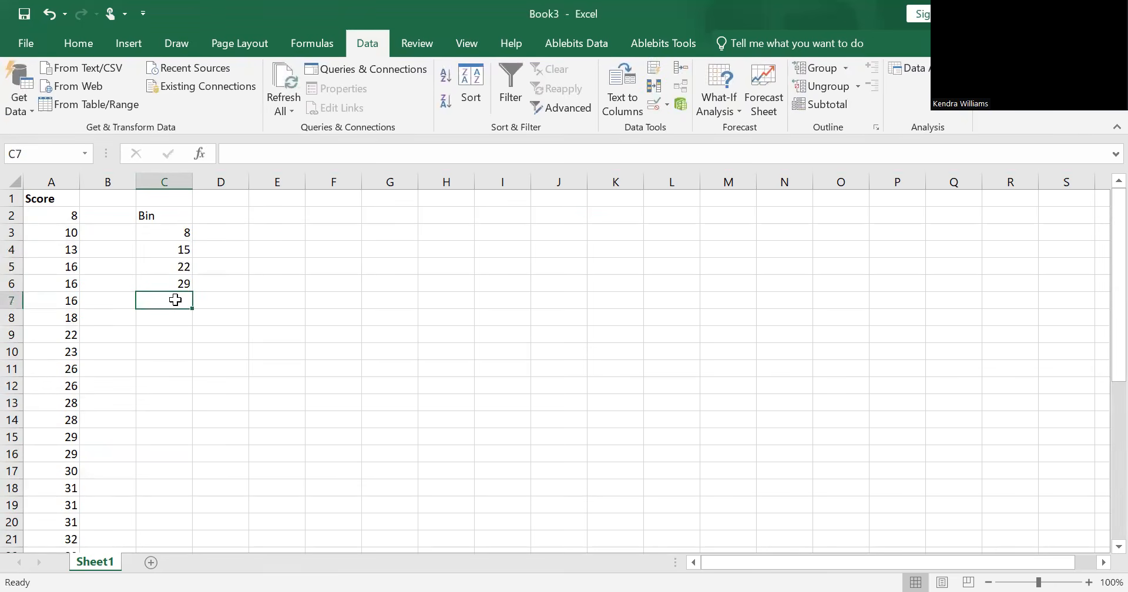
text(36)
key(Return)
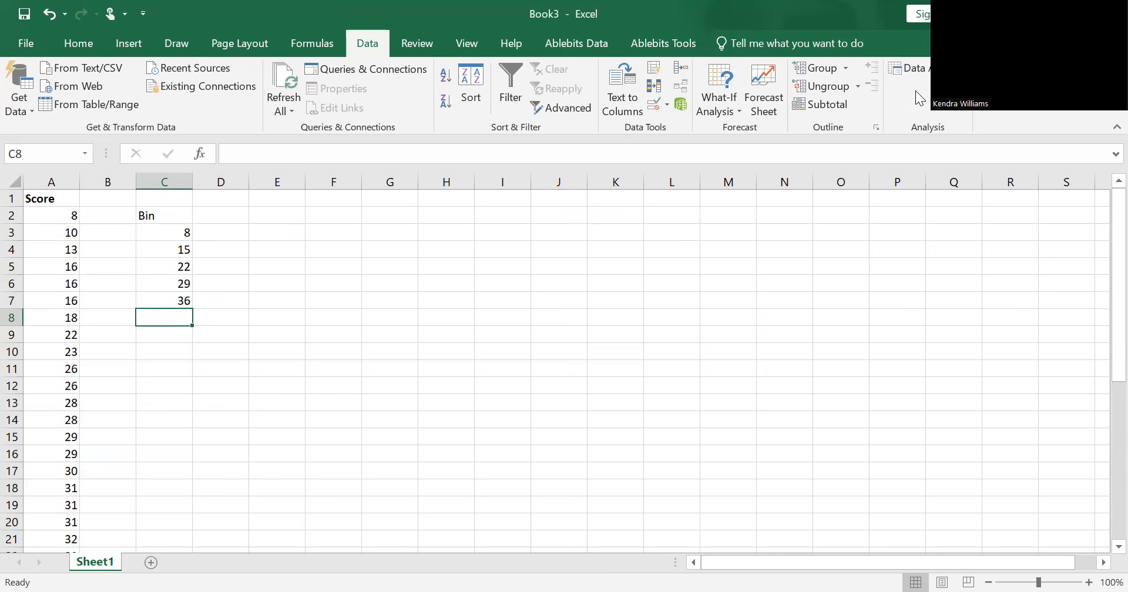
Step: Open the Histogram tool of Data Analysis and set its bin range to C3:C7
click(929, 71)
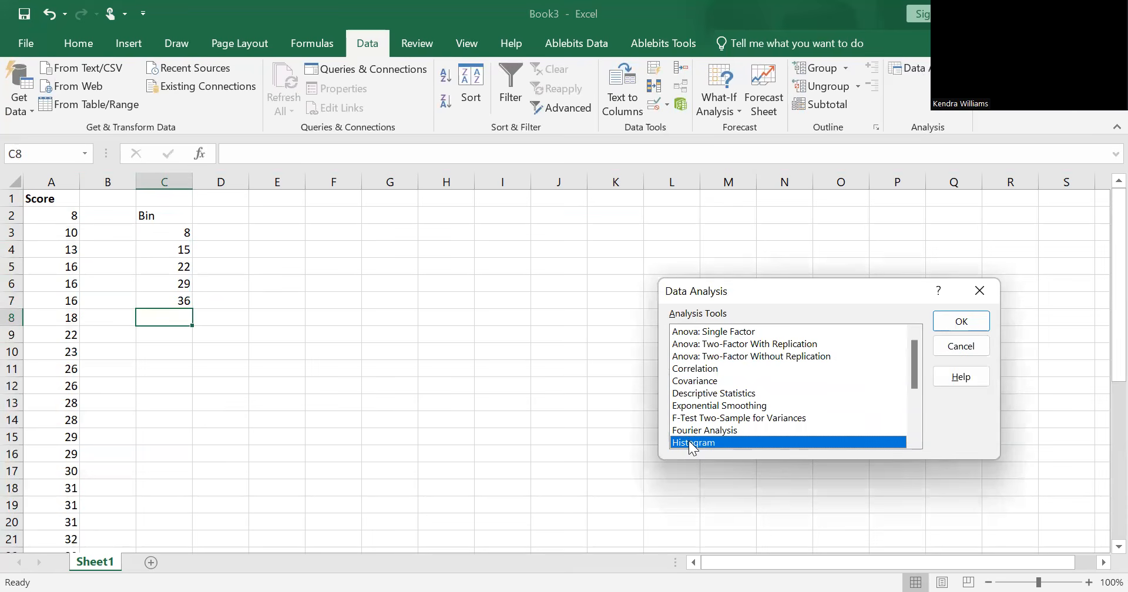
click(958, 322)
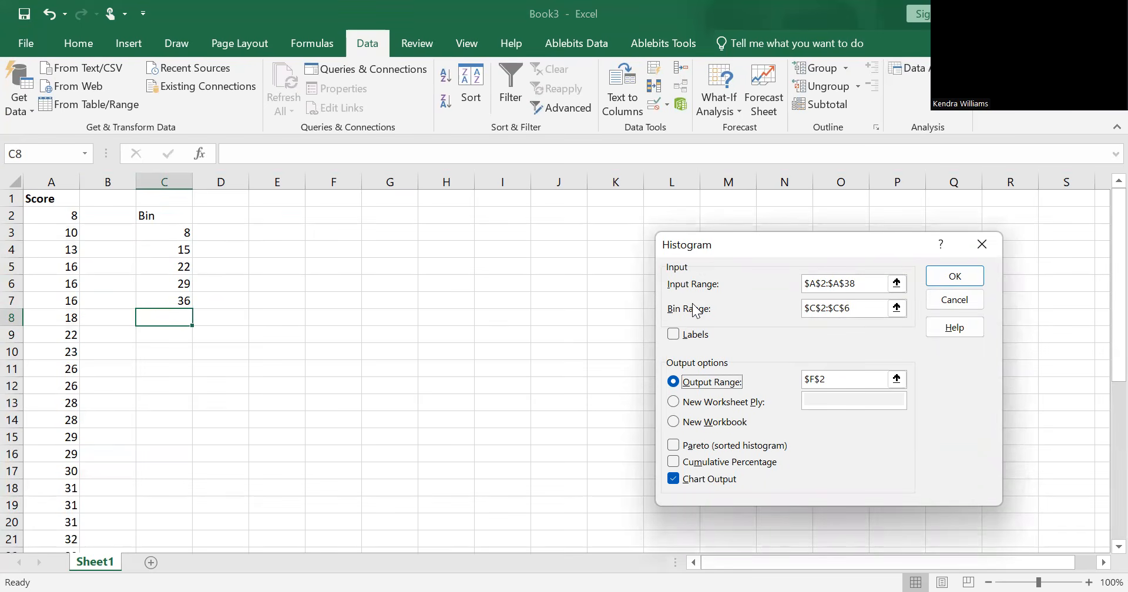
click(897, 307)
drag(169, 229, 185, 306)
click(995, 265)
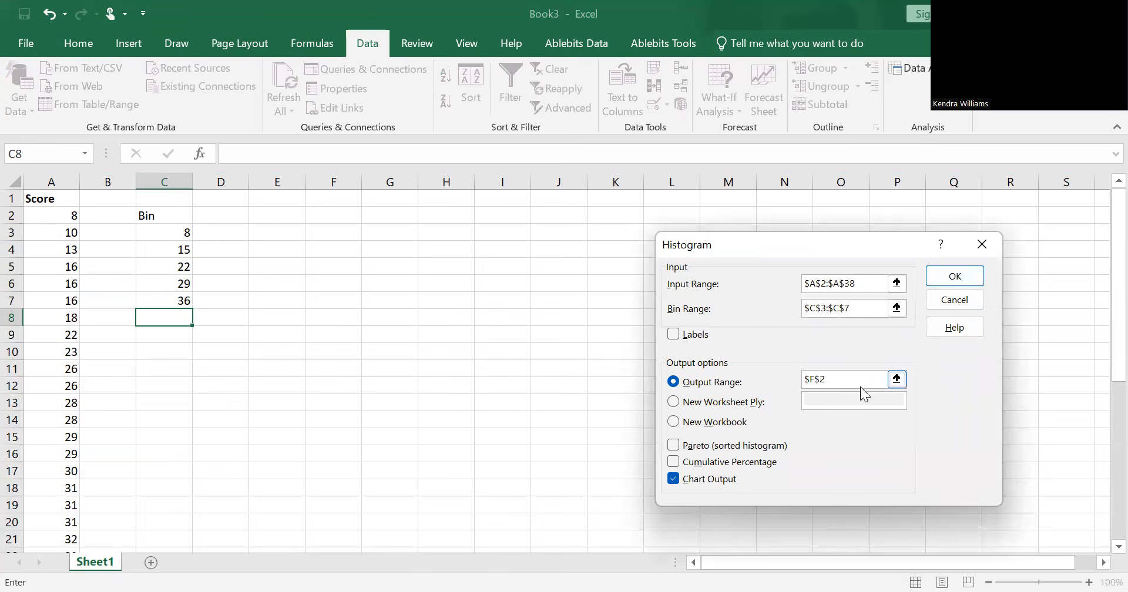
Step: Set the histogram's output range to cell E3 and generate the frequency table and chart
click(897, 378)
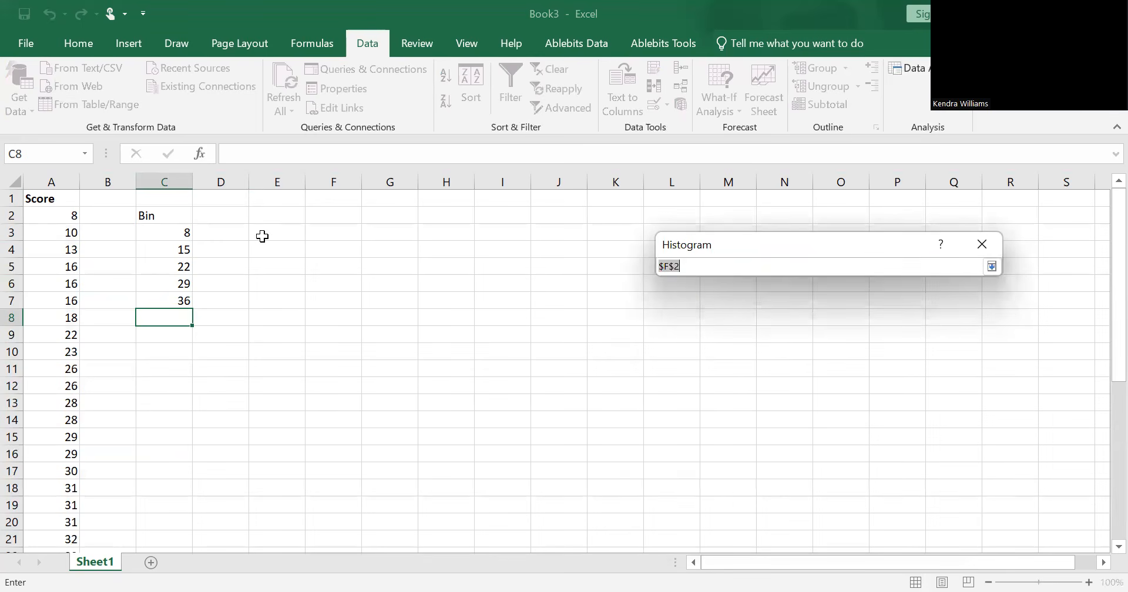
click(203, 228)
click(282, 235)
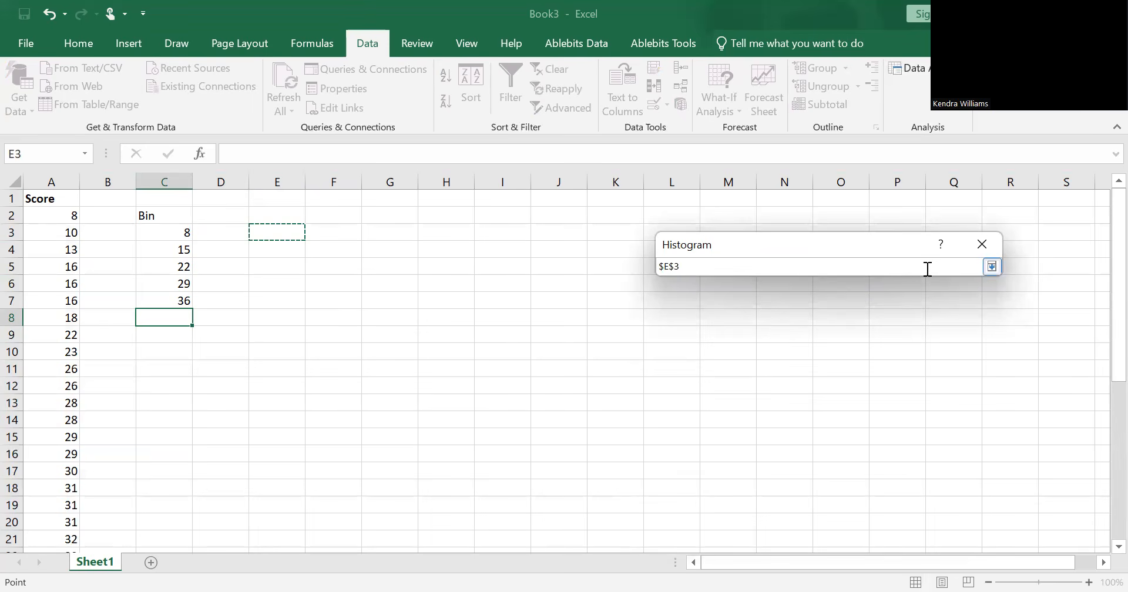
click(991, 267)
click(967, 280)
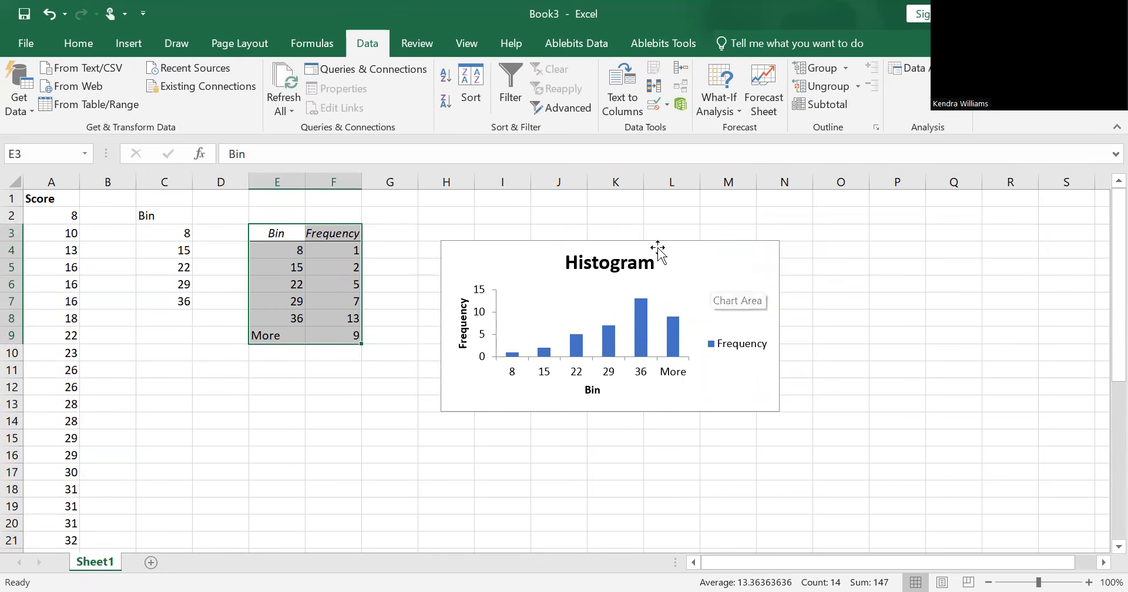
Step: Enlarge the histogram chart and place it beside the frequency table, spanning about columns I to P and rows 2 to 17
click(672, 282)
drag(780, 246, 848, 214)
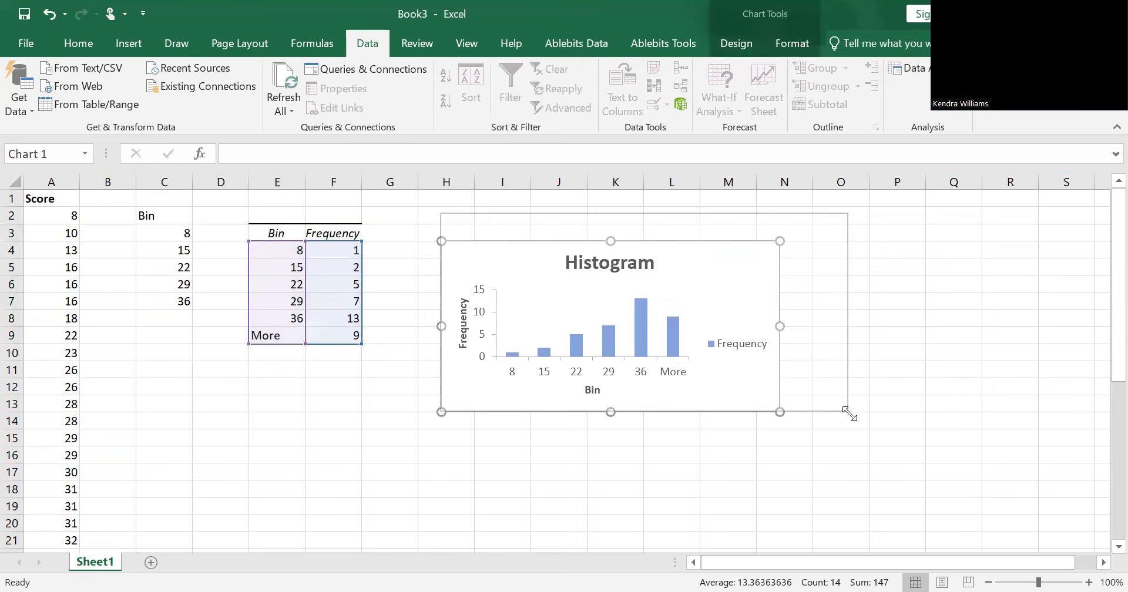
drag(843, 412, 864, 457)
click(821, 411)
drag(828, 411, 866, 477)
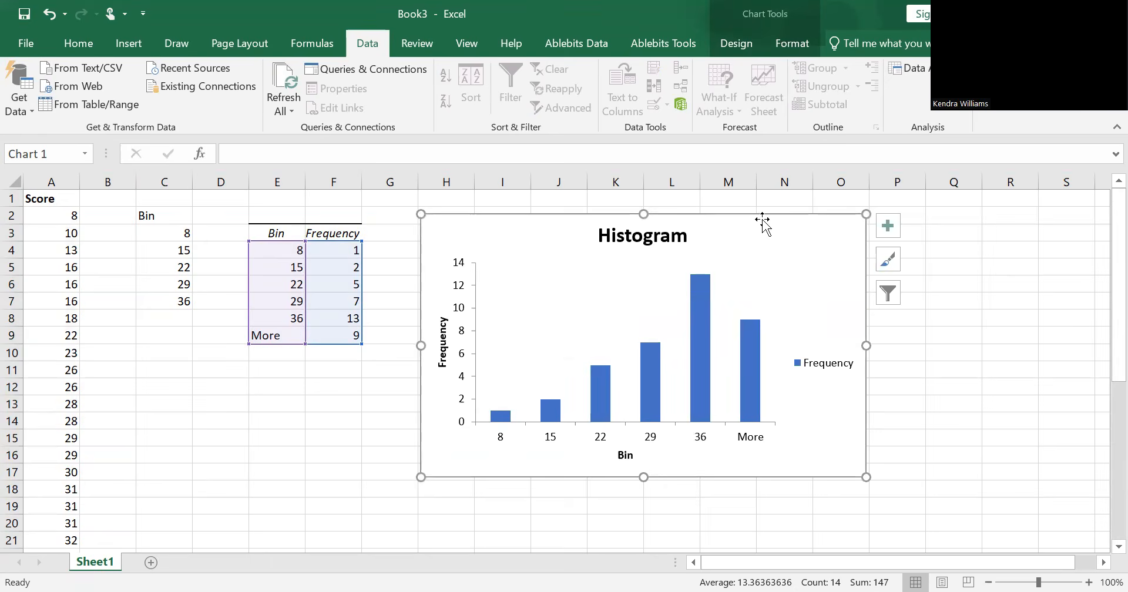
drag(761, 217, 812, 214)
Step: Delete the Frequency legend and the Histogram title from the chart
click(875, 364)
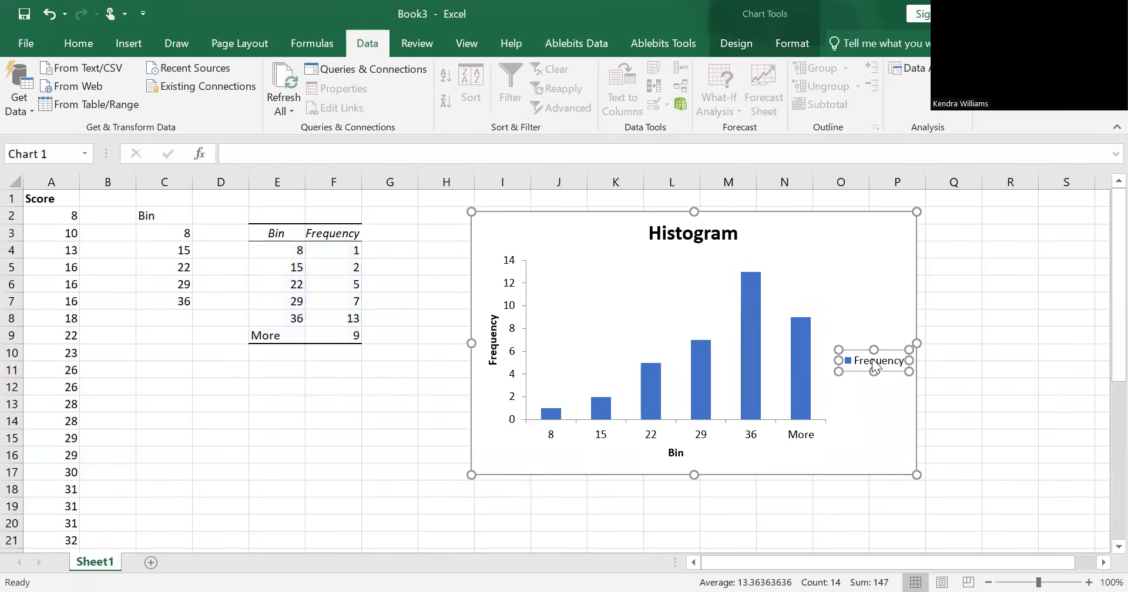
double_click(874, 364)
key(Delete)
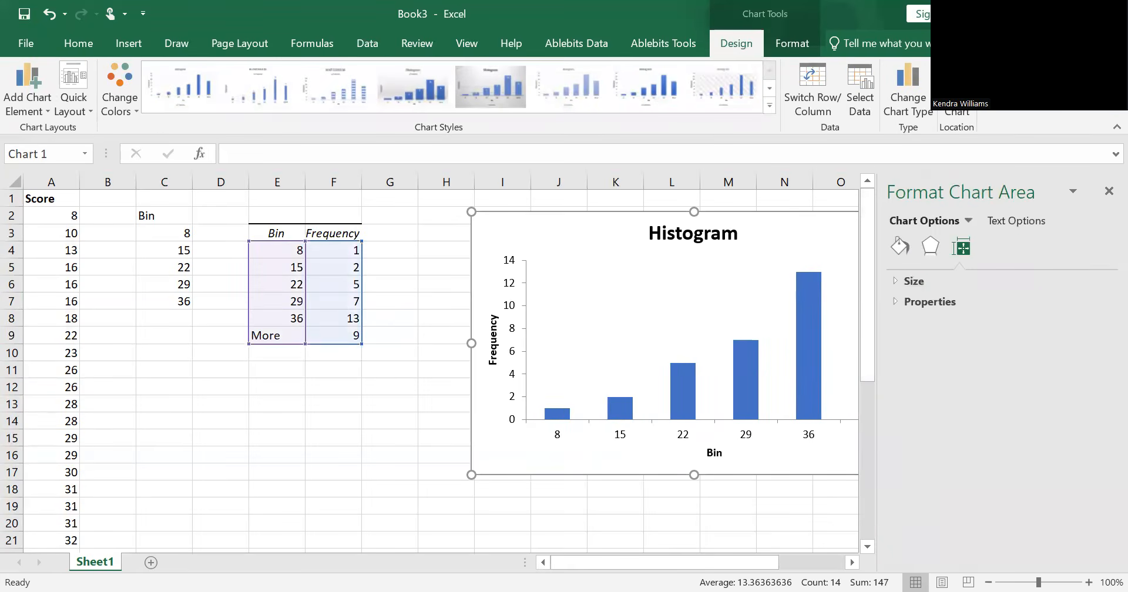
click(1108, 192)
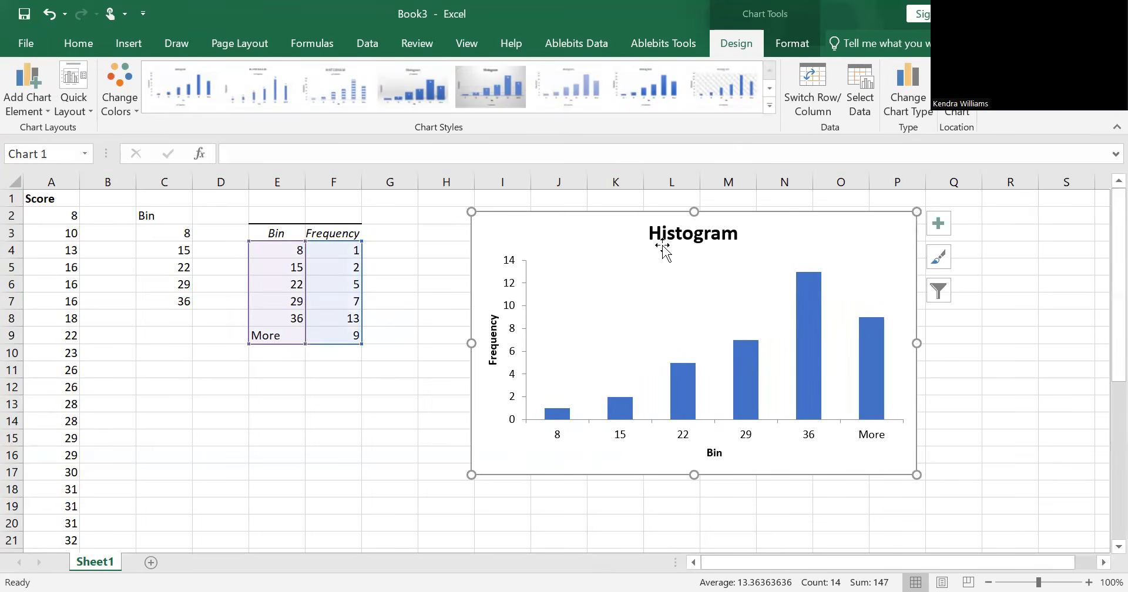
click(728, 235)
key(Delete)
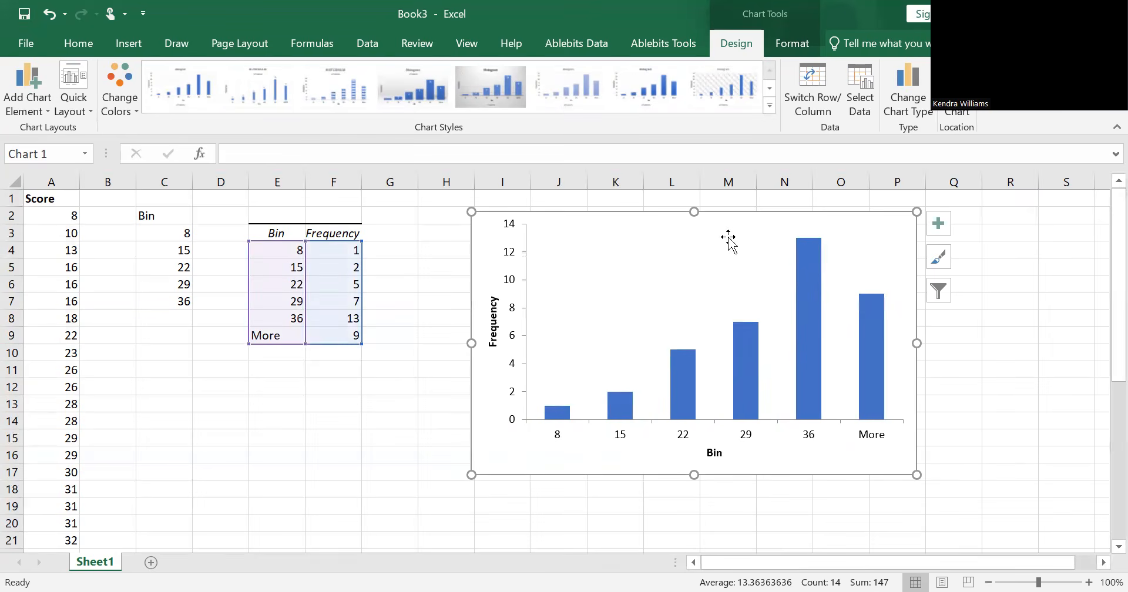
Step: Change the chart's horizontal axis title from Bin to STAAR DATA
click(717, 454)
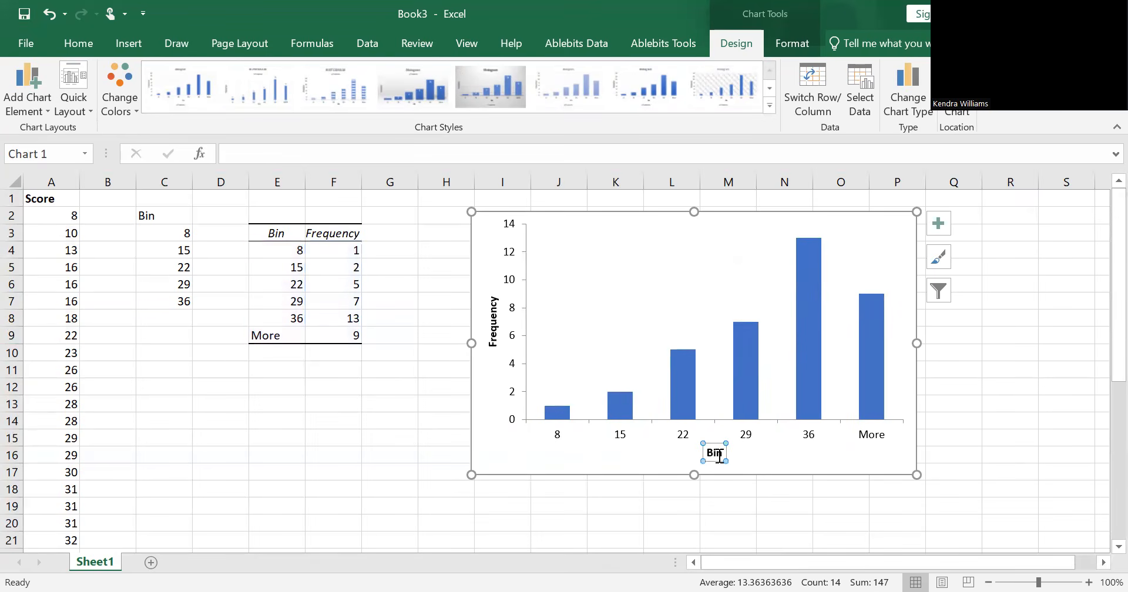
double_click(720, 456)
text(STAAR)
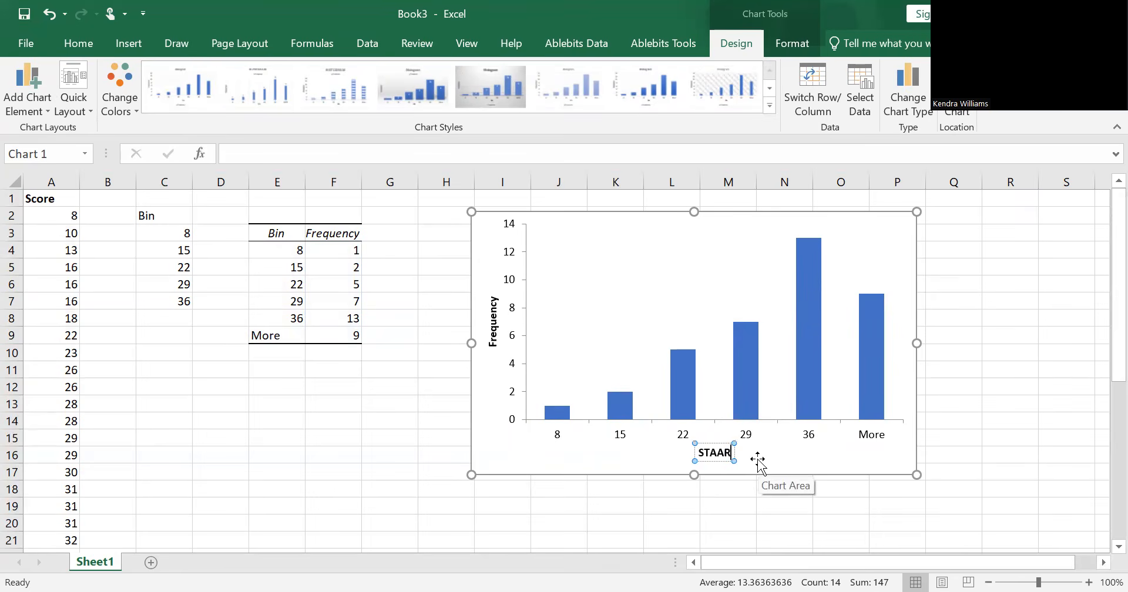
text( DATA)
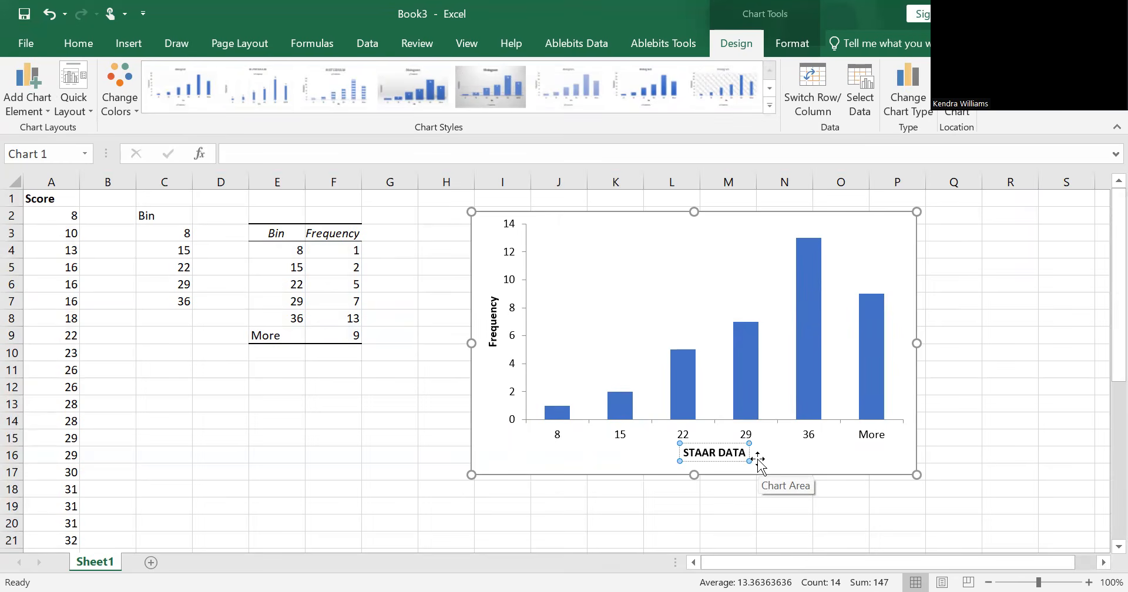
click(510, 443)
Step: Relabel the first two bins of the frequency table, E4 as "8 to 14" and E5 as "15 to 21"
click(299, 251)
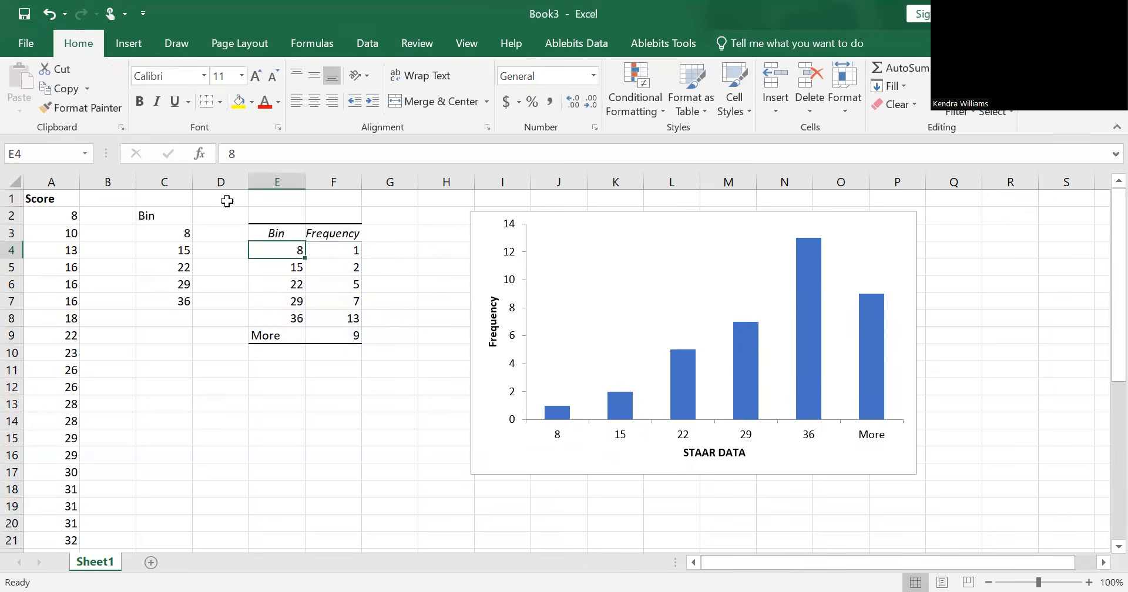
click(264, 159)
text(to)
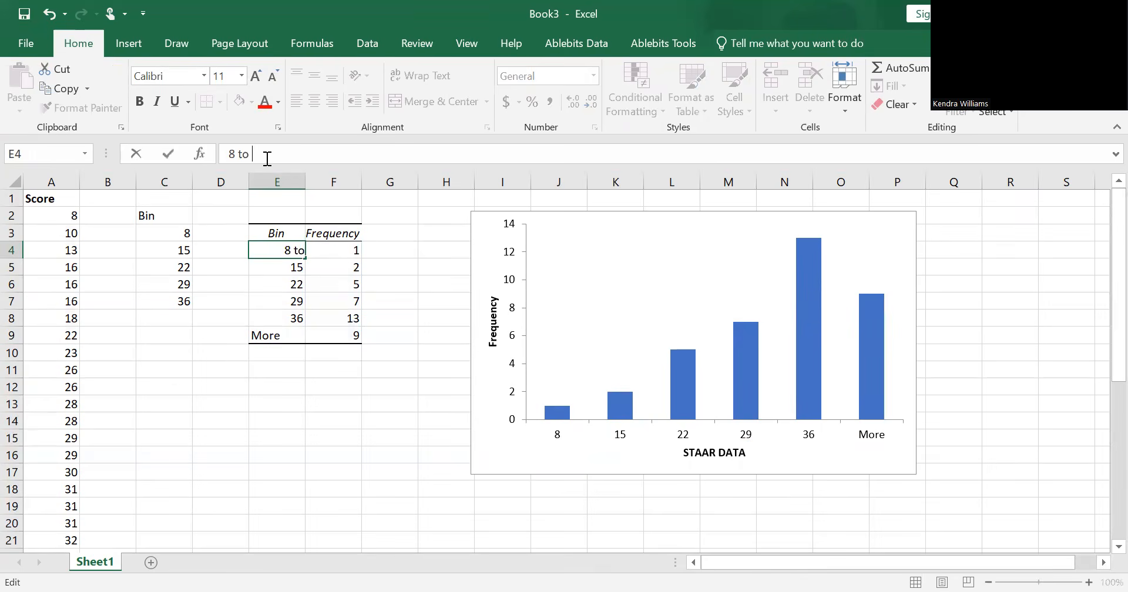
text( 14)
click(296, 262)
click(291, 152)
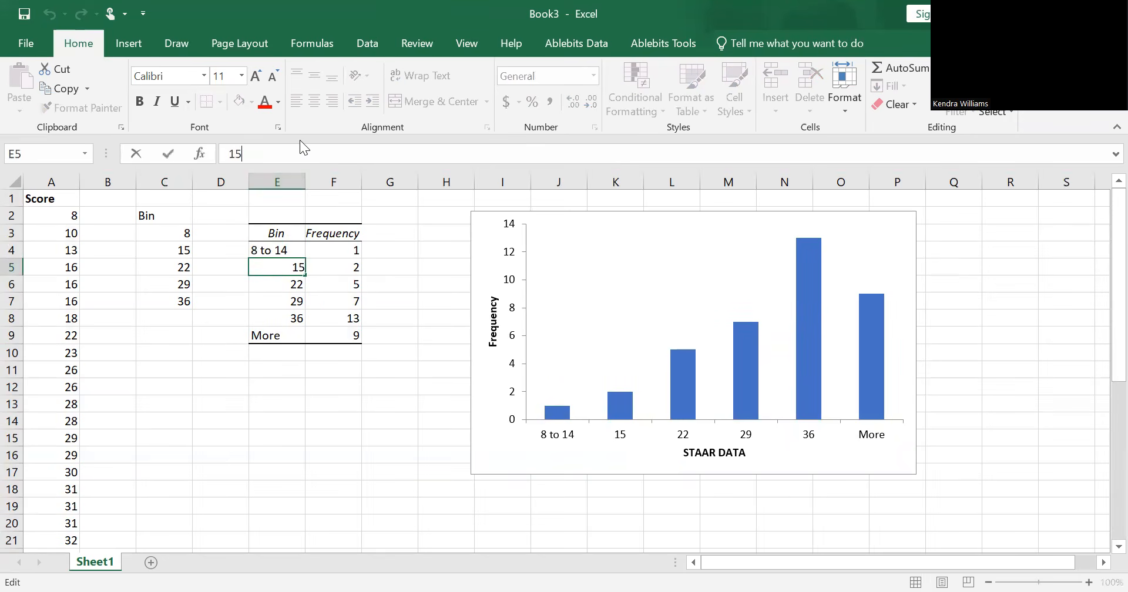
text(to 21)
Step: Relabel the next two bins of the frequency table, E6 as "22 to 28" and E7 as "29 to 35"
click(306, 287)
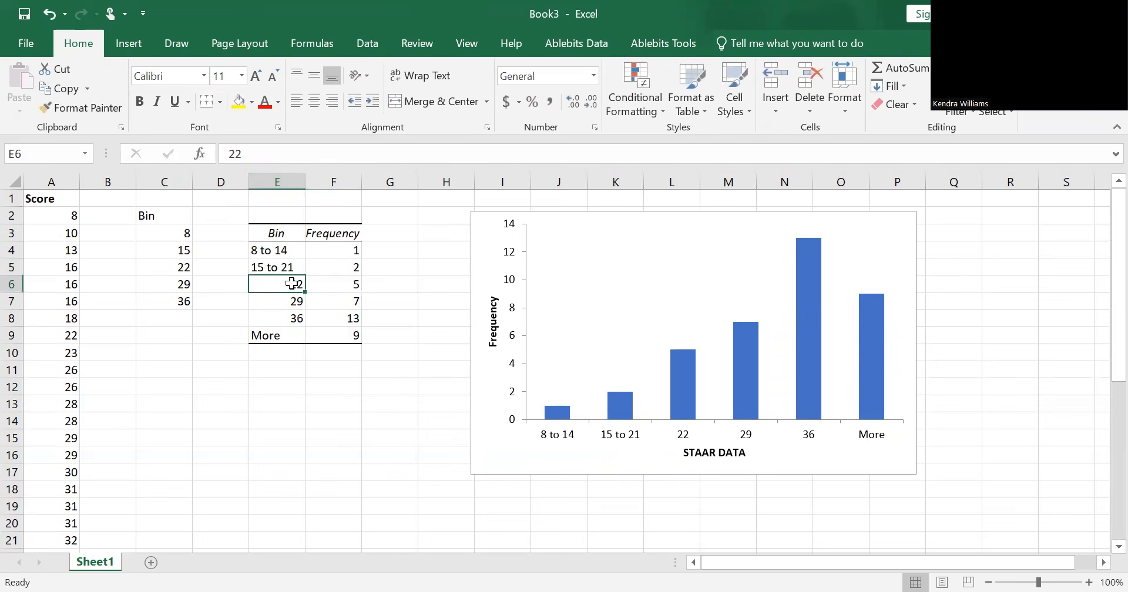
click(380, 153)
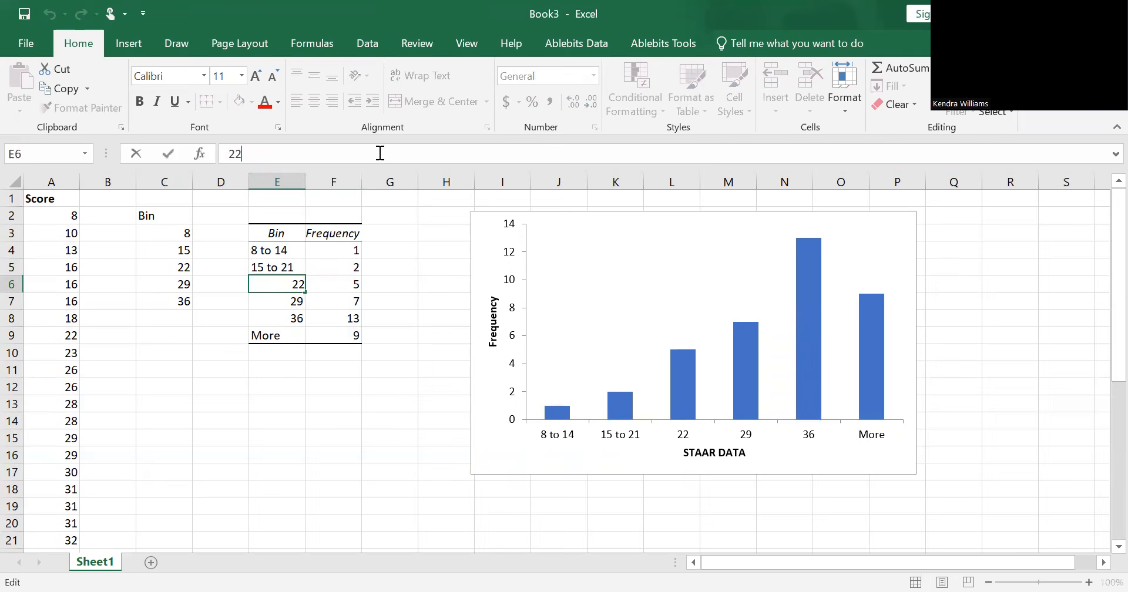
text(to 28)
key(Return)
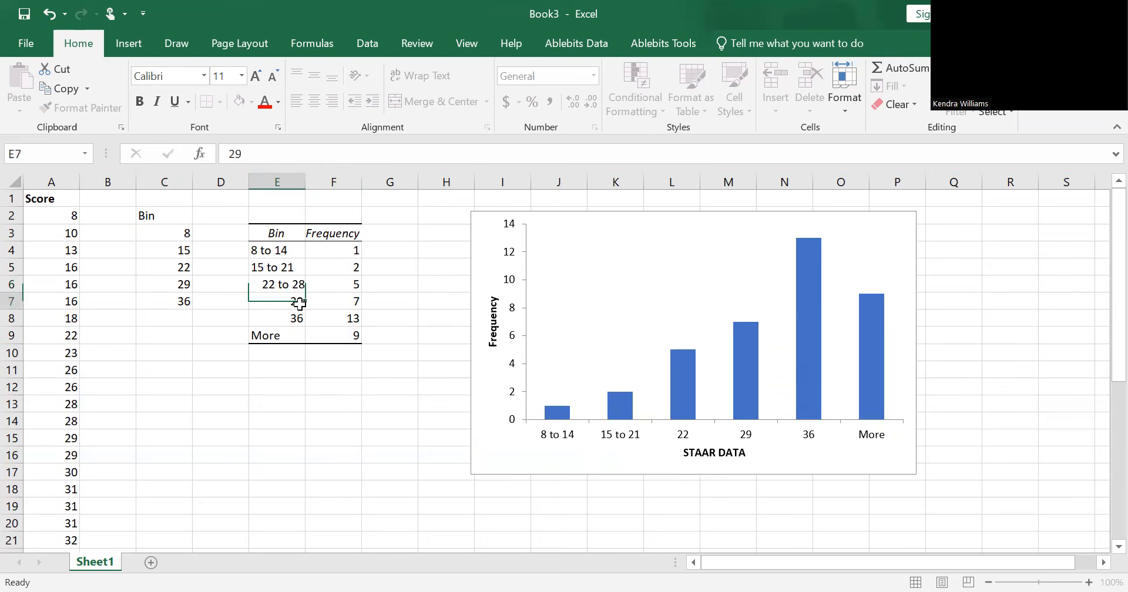
click(263, 154)
text(to)
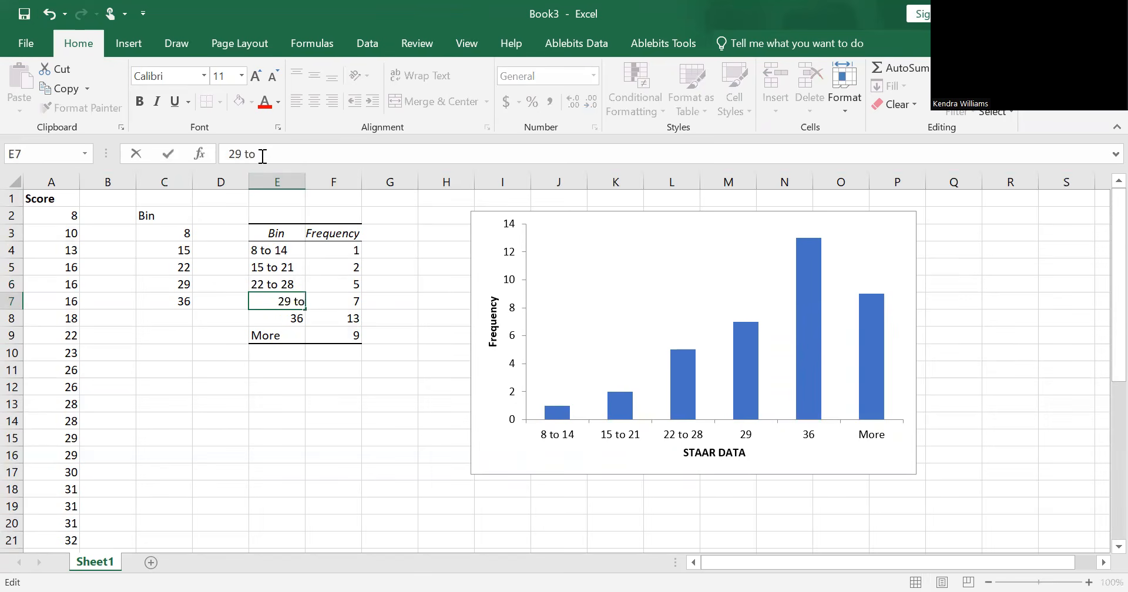
text( 35)
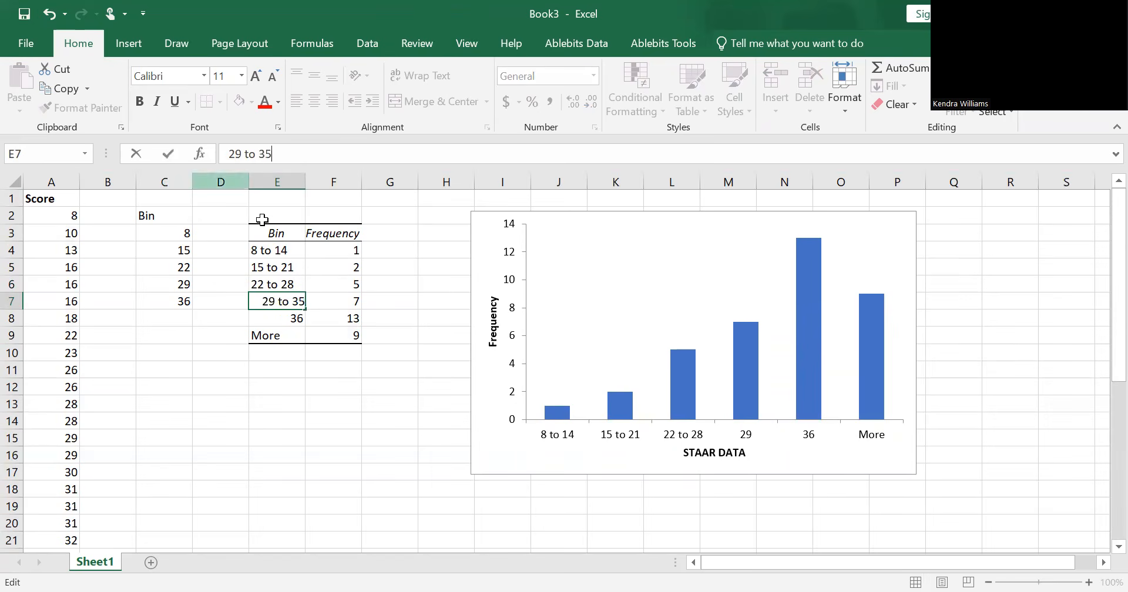
Step: Relabel the last two bins of the frequency table, E8 as "36 to 41" and E9 as "42 and more"
click(284, 318)
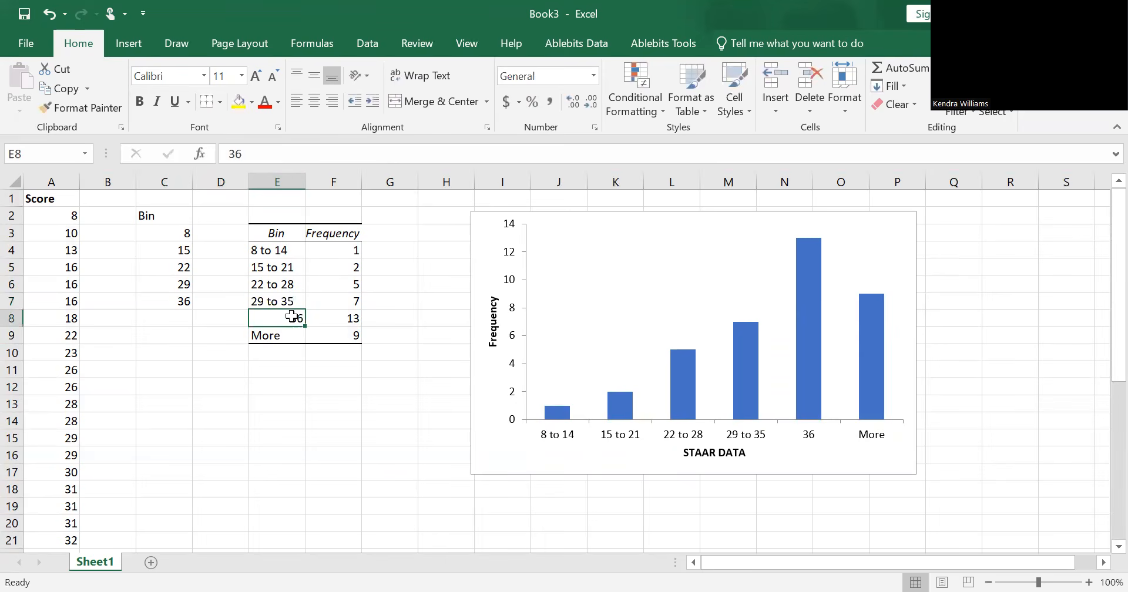
click(301, 151)
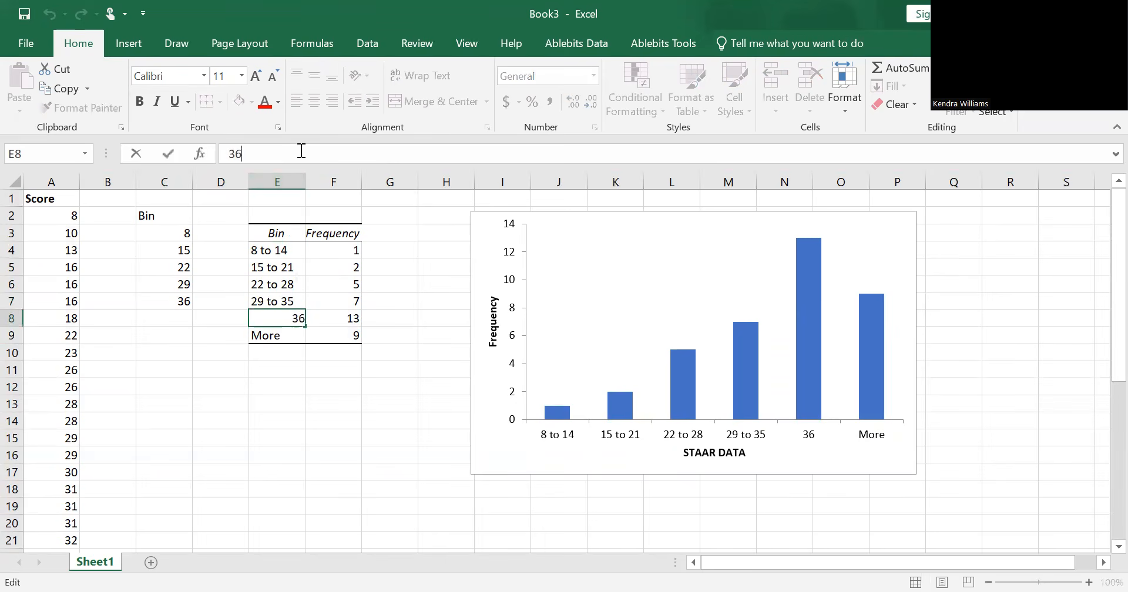
text(to 41)
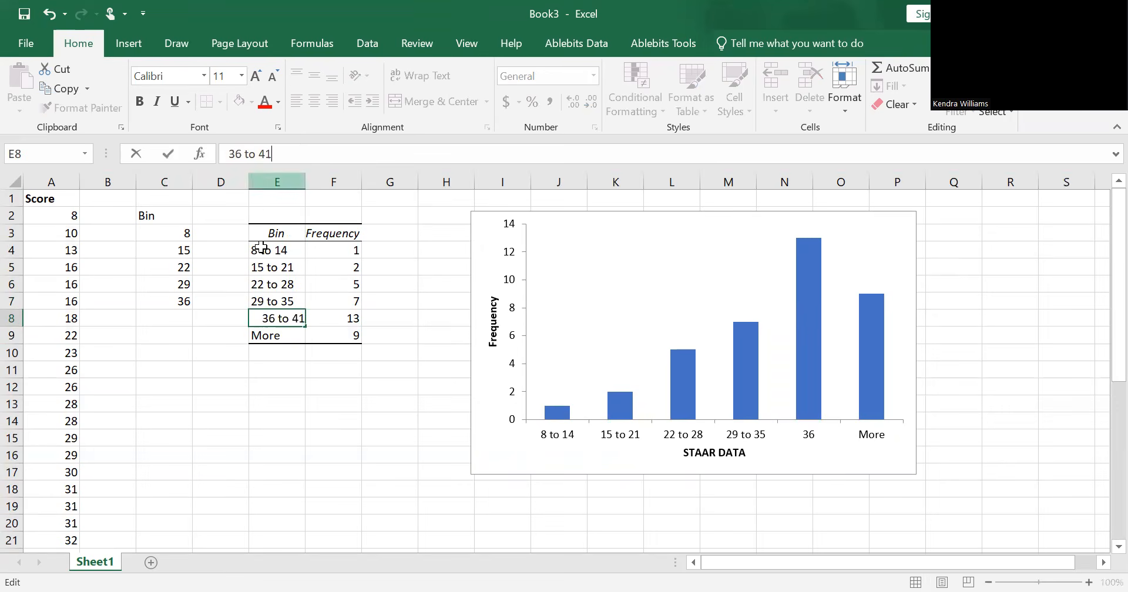
click(299, 340)
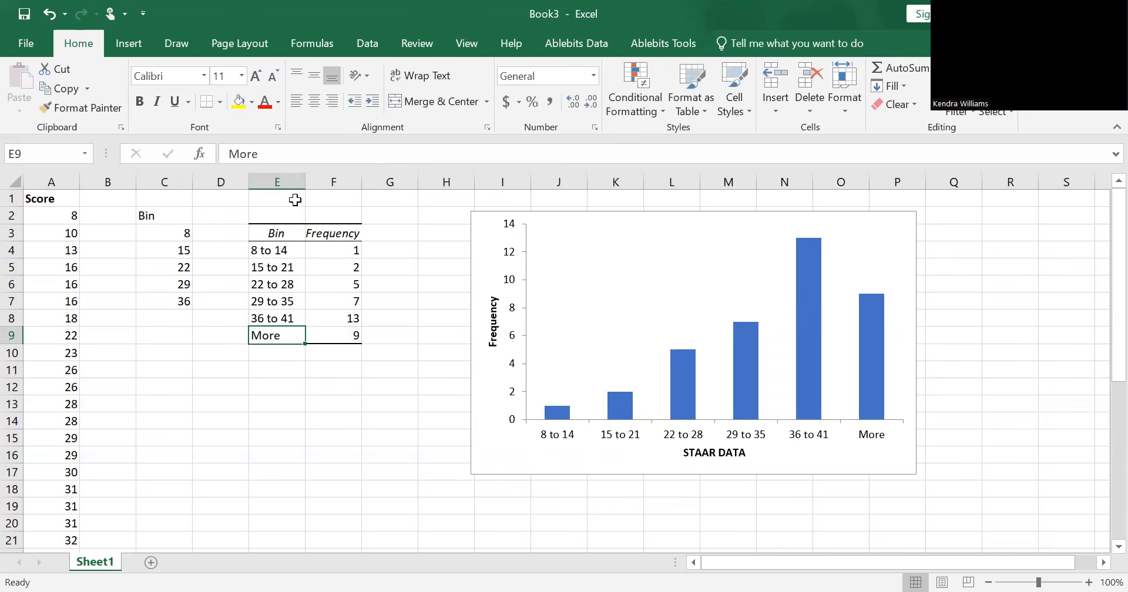
text(42 and)
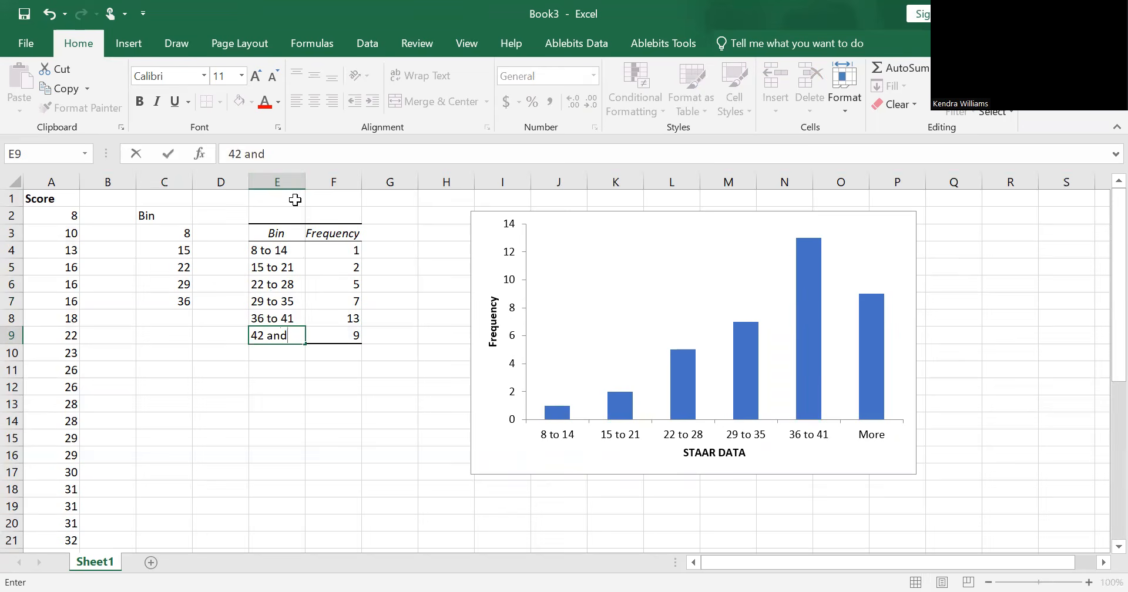
text( more)
click(293, 317)
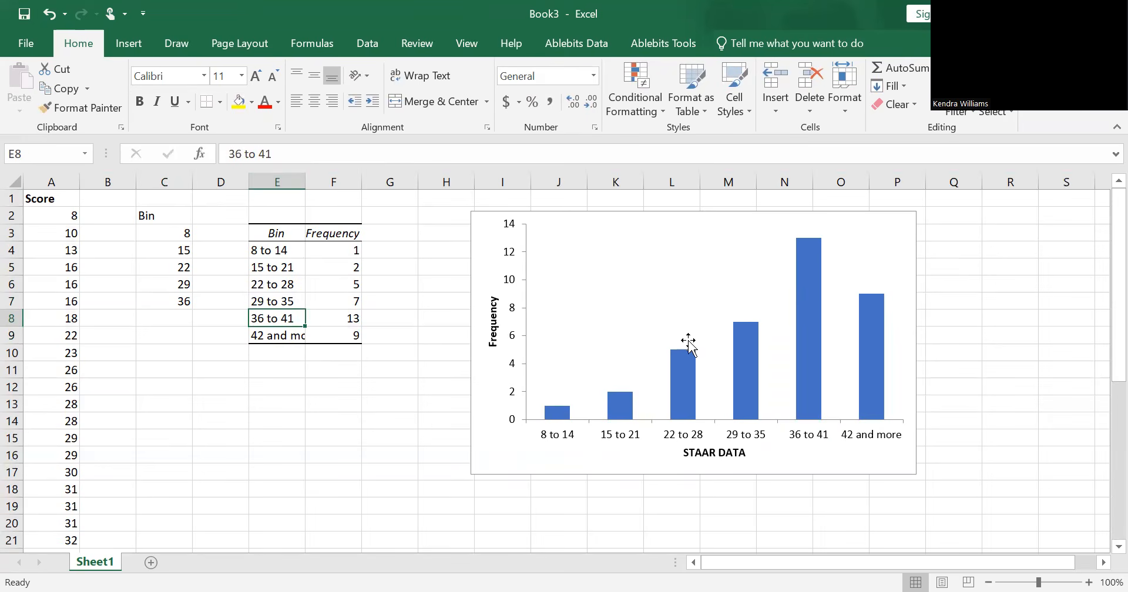
Step: Apply the quick layout Layout 8 to the histogram so its bars touch, and close the Format Plot Area settings
click(630, 314)
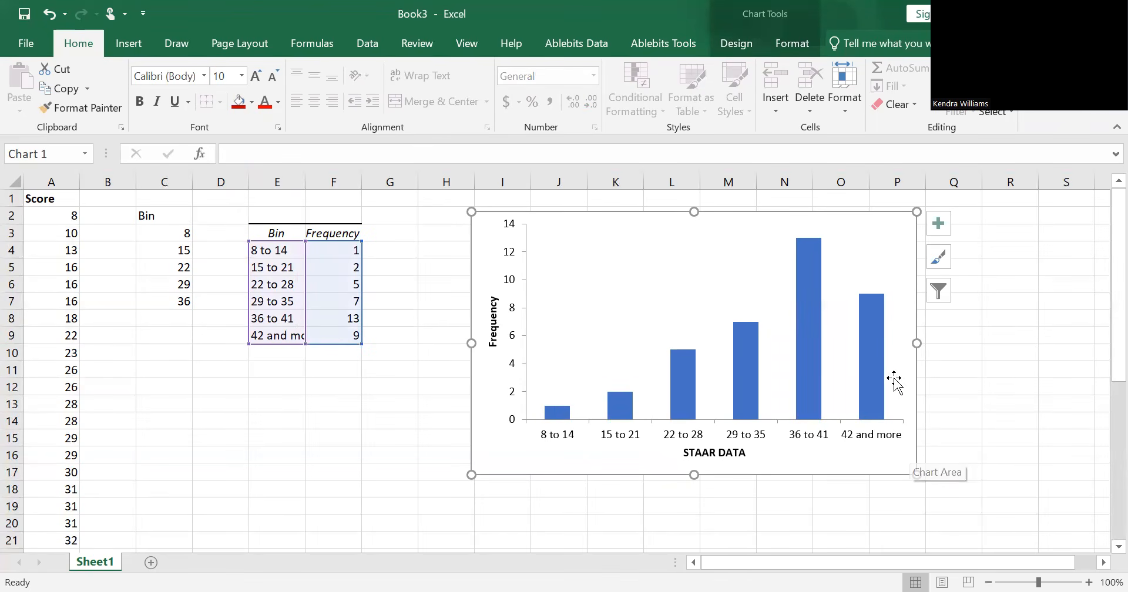
click(538, 263)
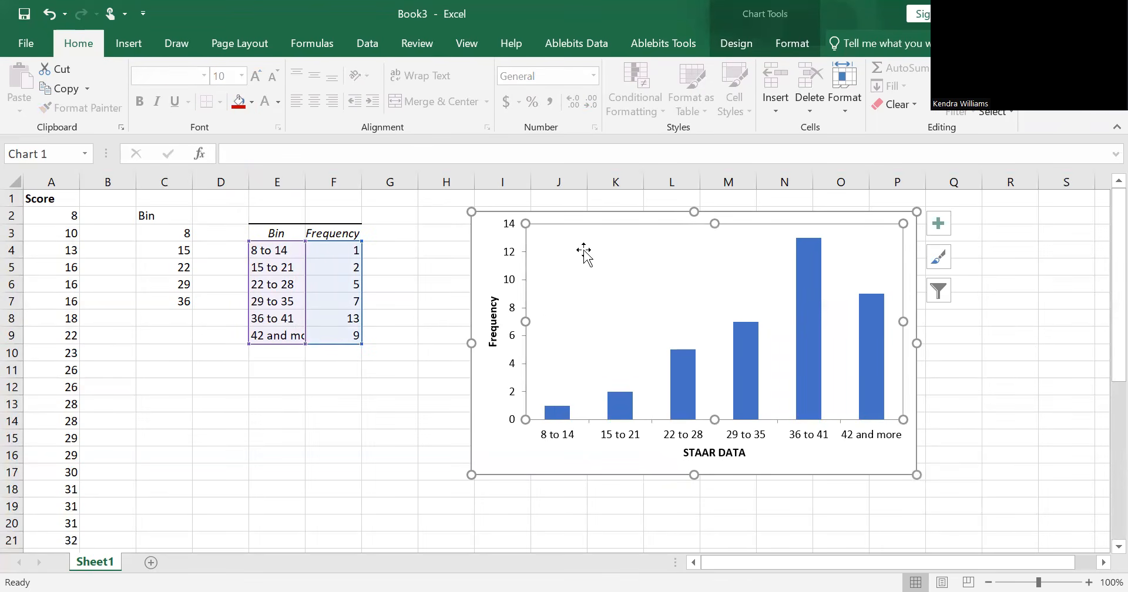
double_click(611, 265)
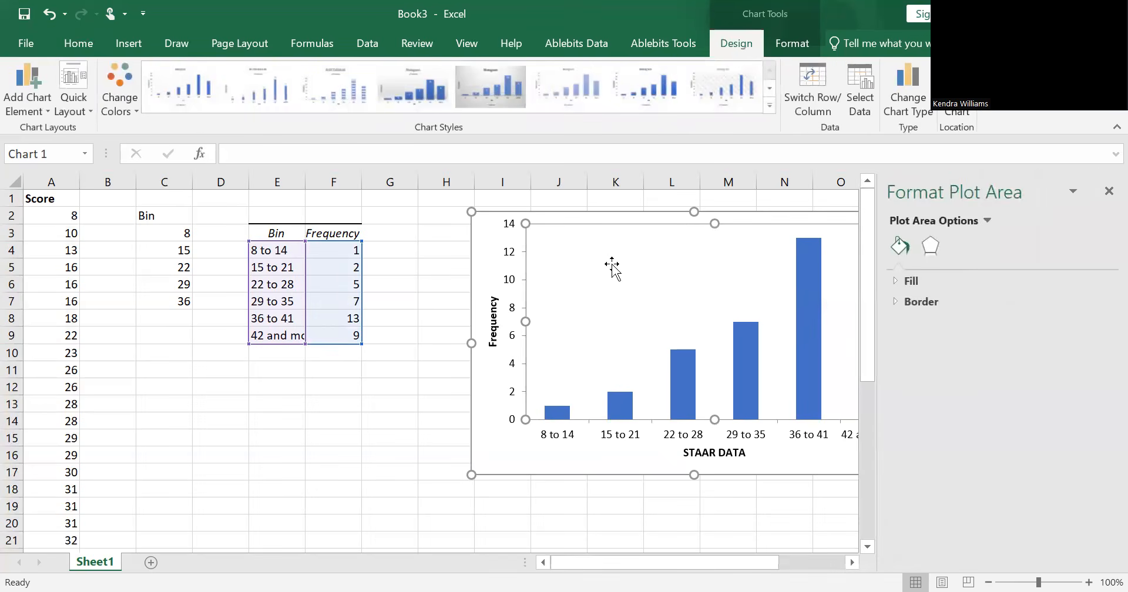
click(79, 99)
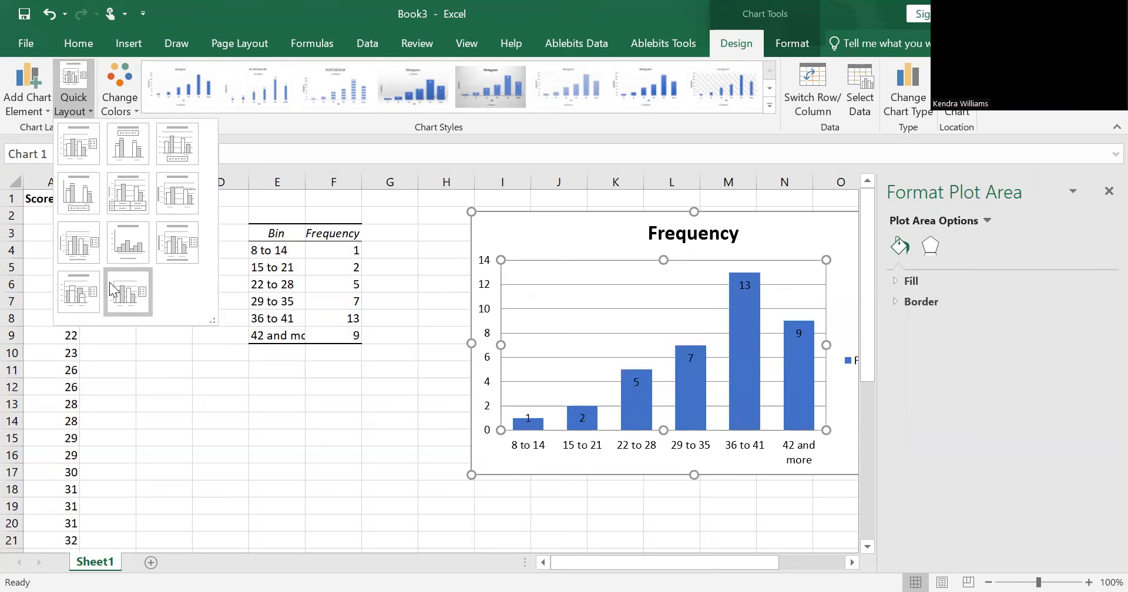
click(125, 247)
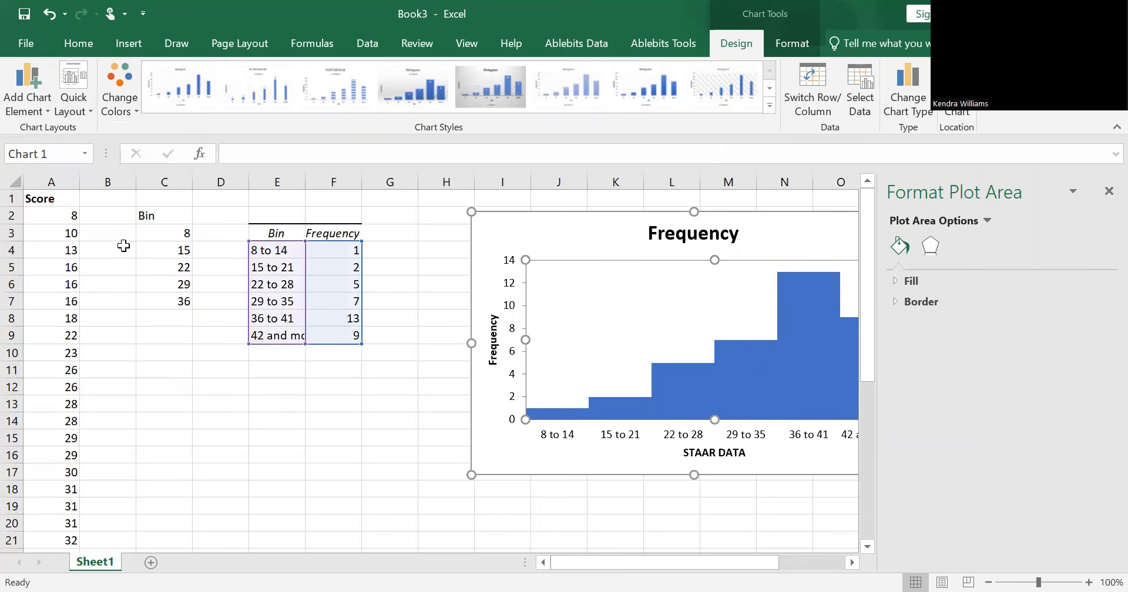
click(1109, 191)
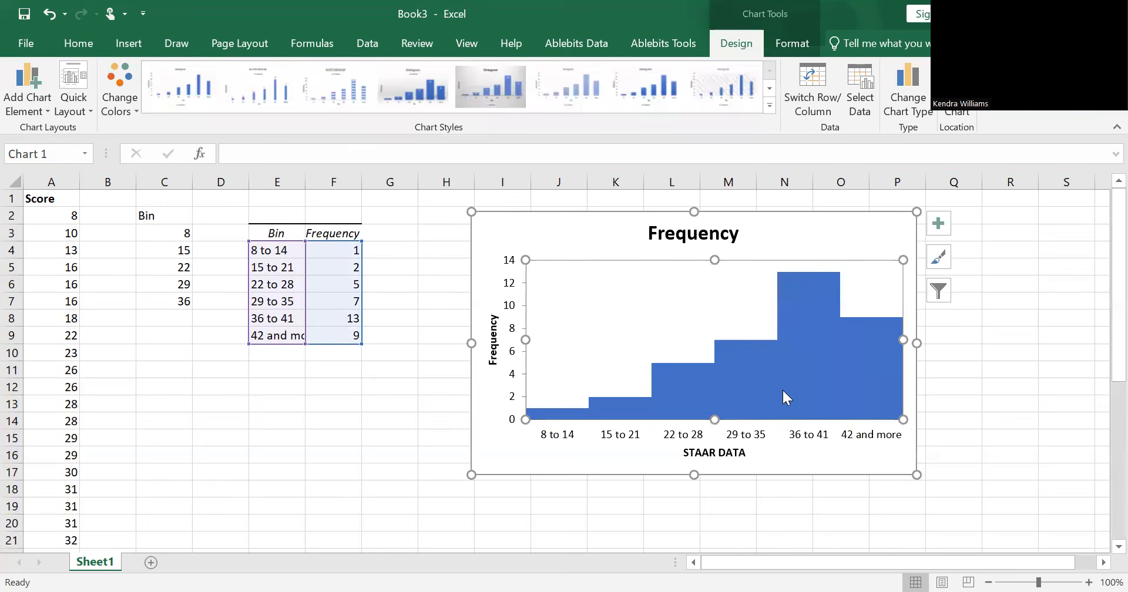
mouse_move(783, 390)
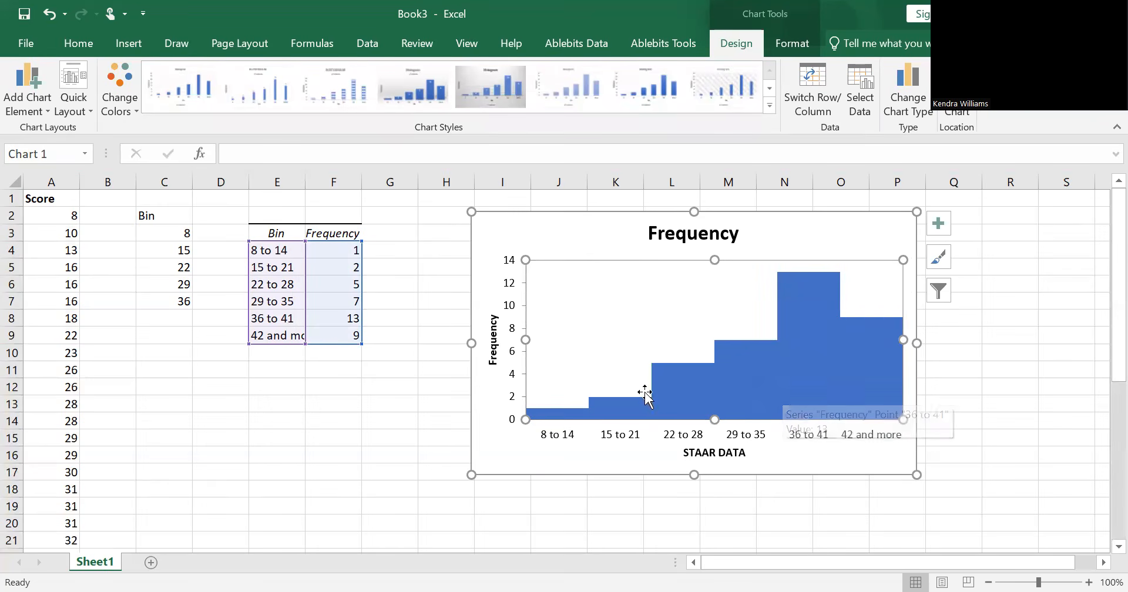
Step: Fill all bars of the Frequency series with dark red
click(877, 360)
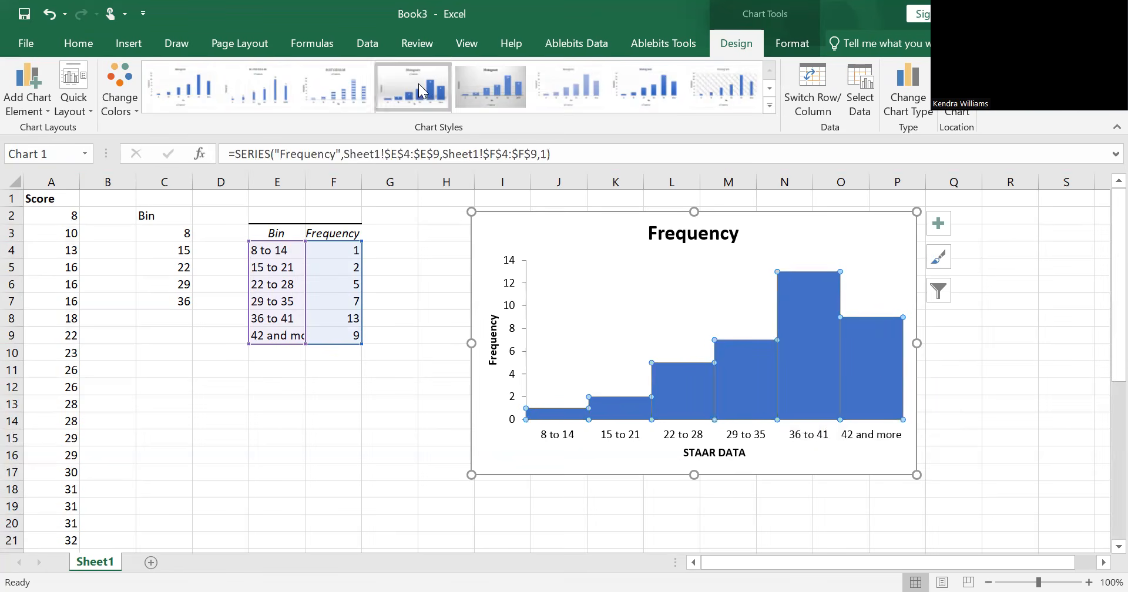
click(791, 44)
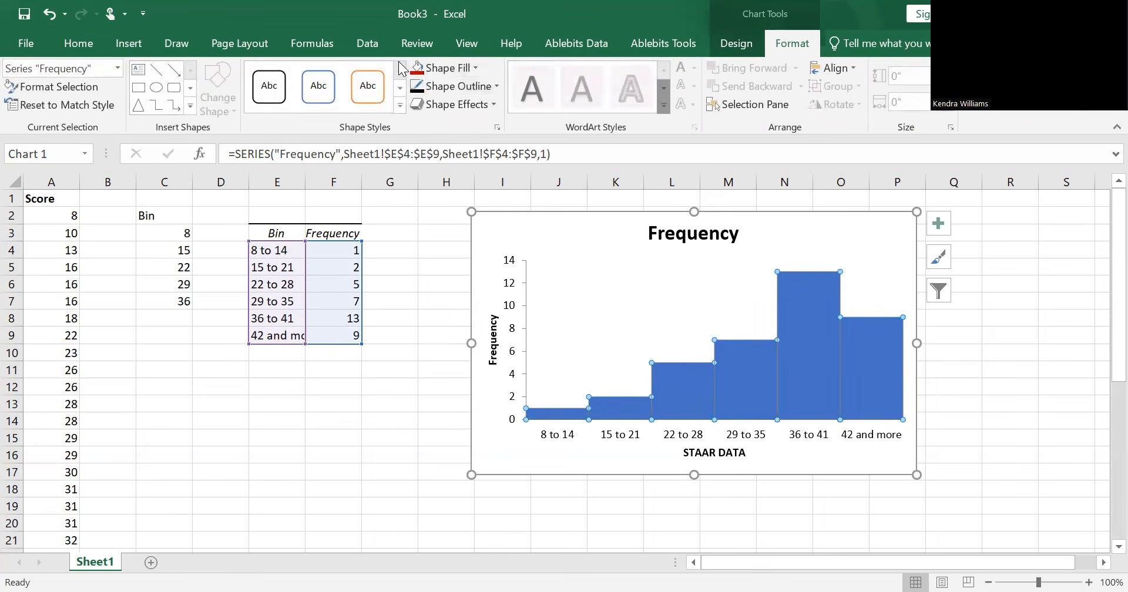
click(420, 69)
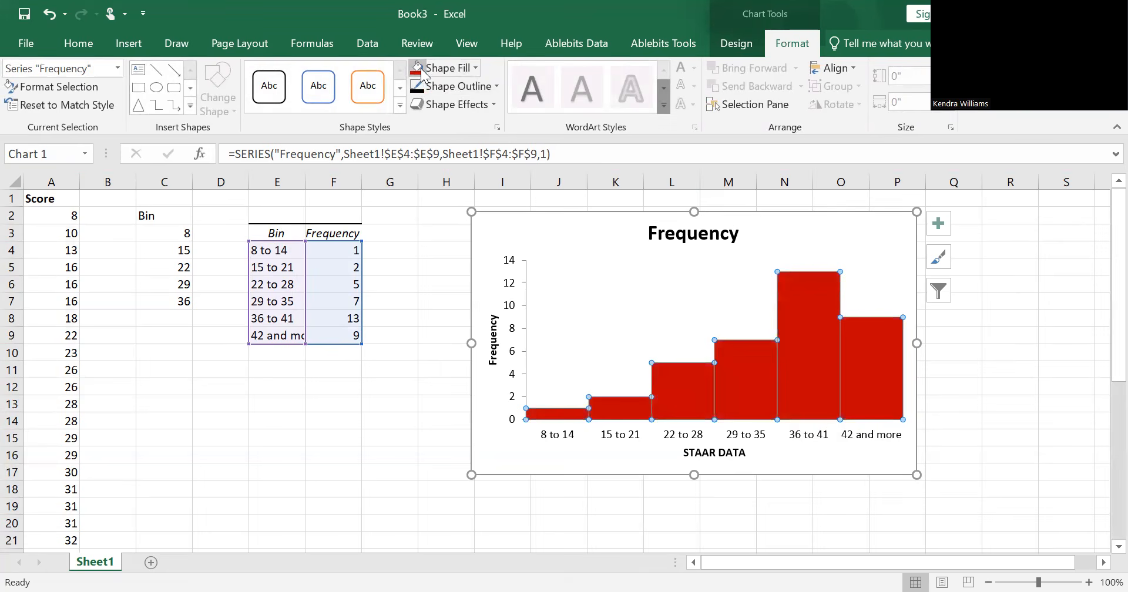
Step: Fill only the "36 to 41" bar of the histogram with green
click(871, 347)
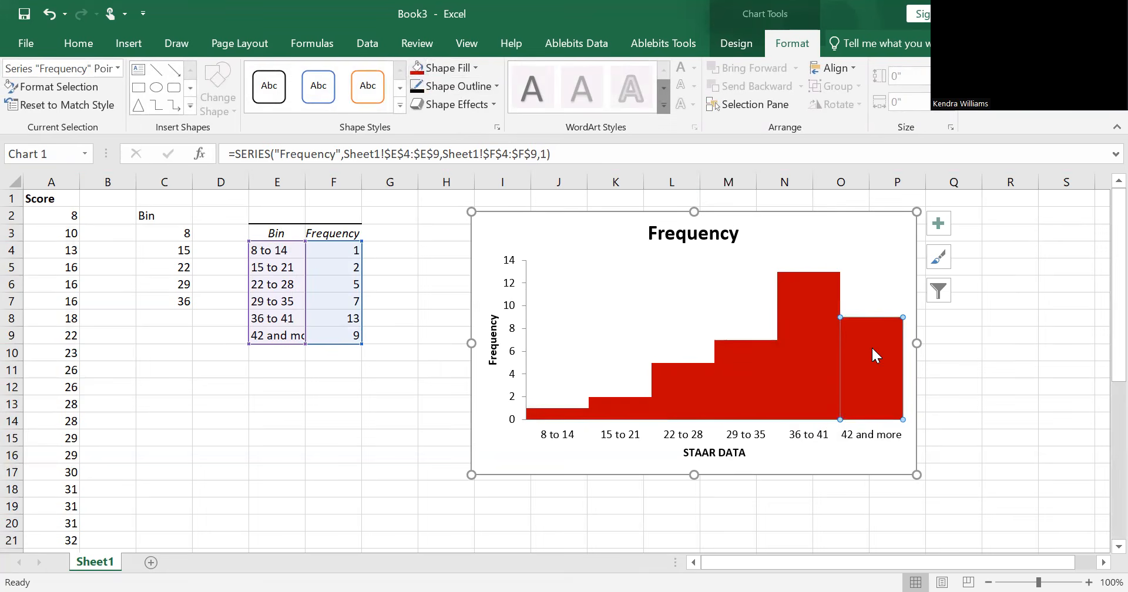
click(804, 341)
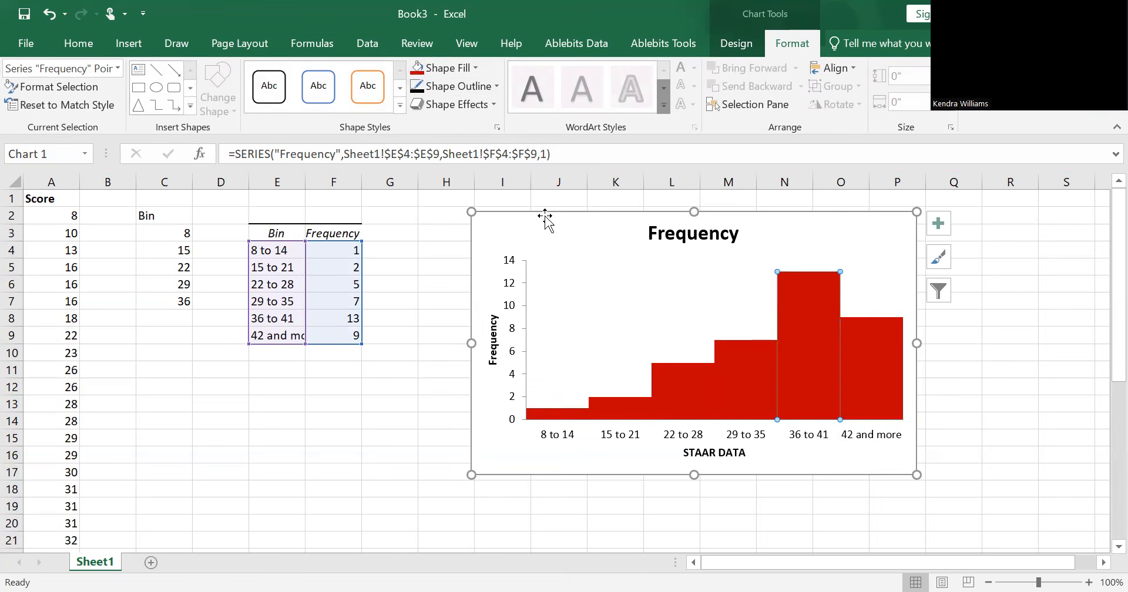
click(476, 67)
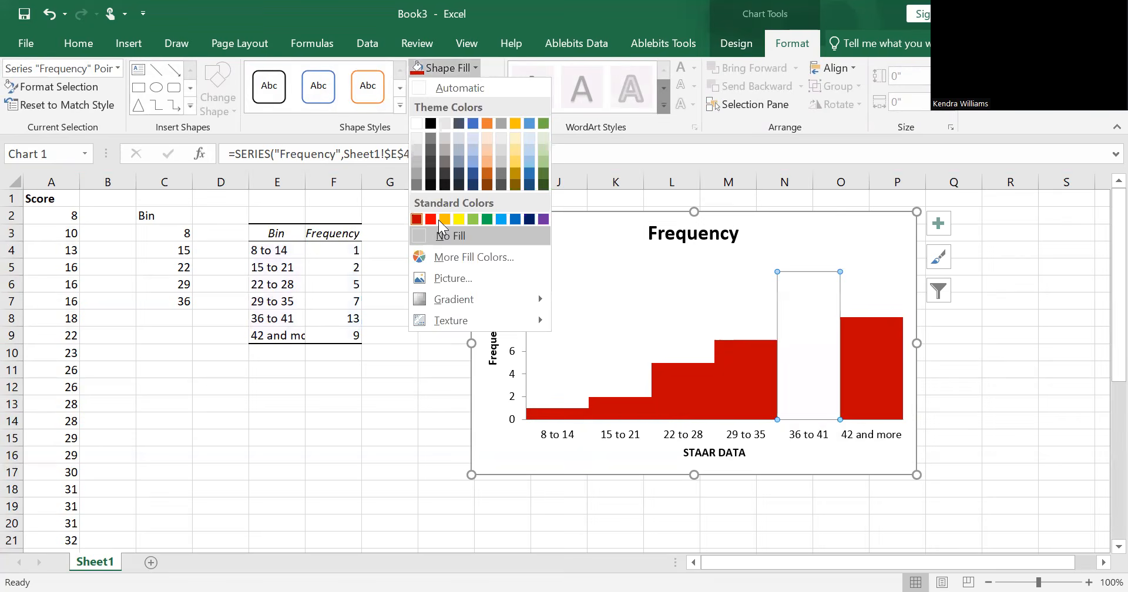
click(477, 219)
Step: Fill the "29 to 35" bar with purple and the "22 to 28" bar with blue
click(741, 371)
click(476, 70)
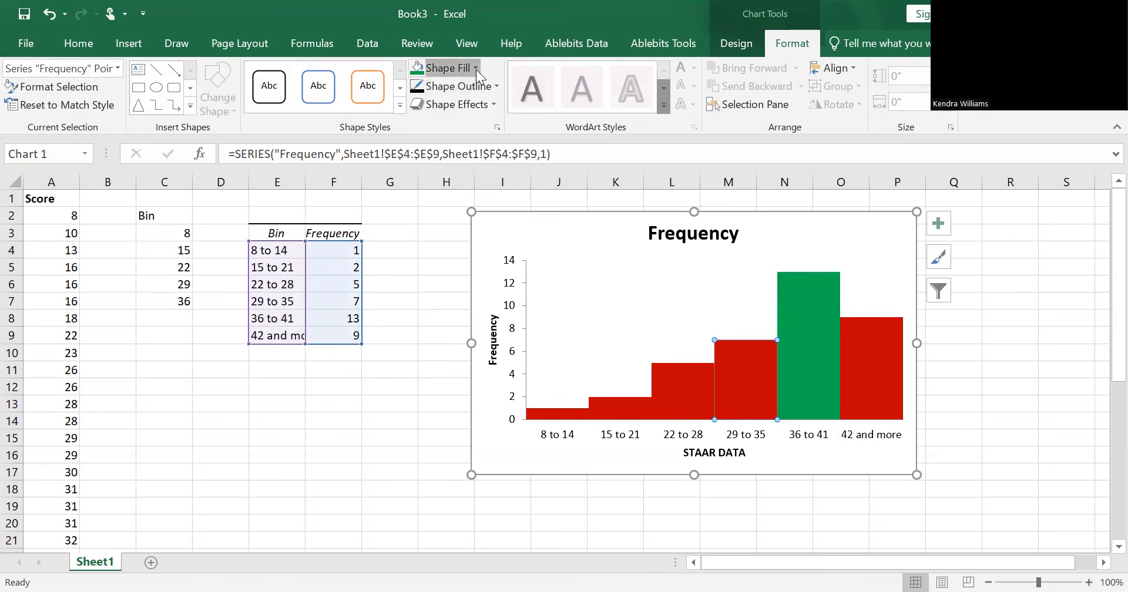
click(544, 219)
click(686, 380)
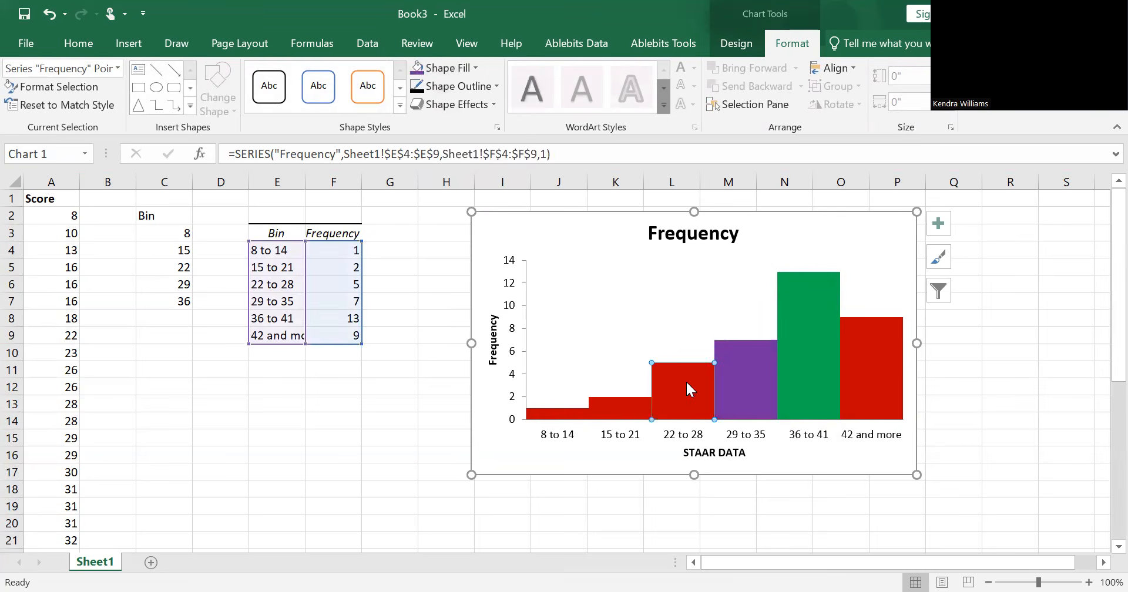
click(477, 68)
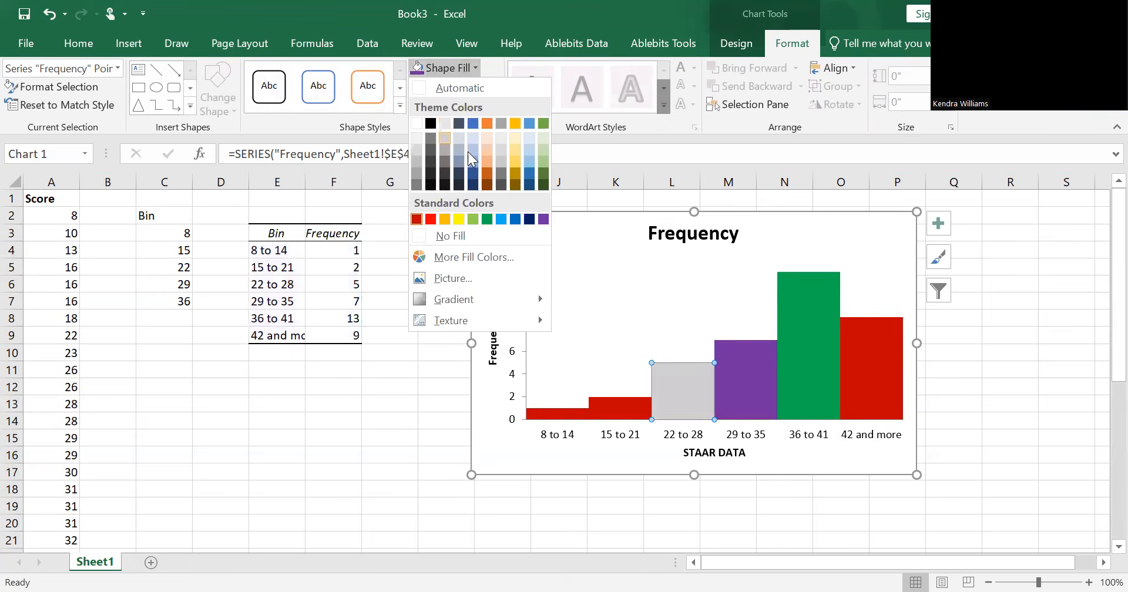
click(474, 122)
Step: Fill the "15 to 21" bar of the histogram with light gold
click(594, 412)
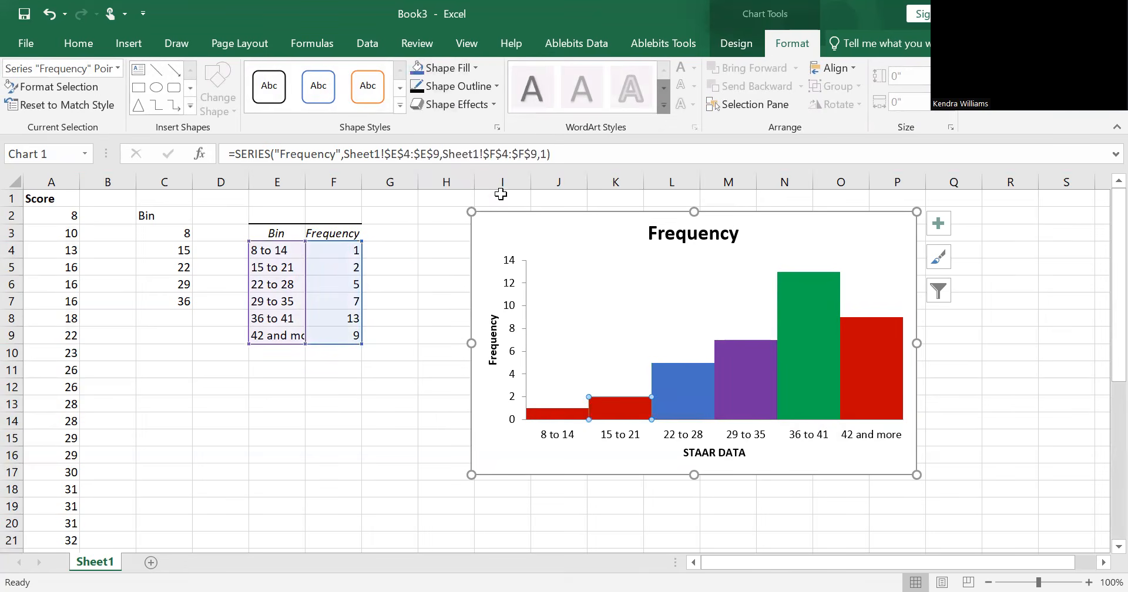
click(475, 68)
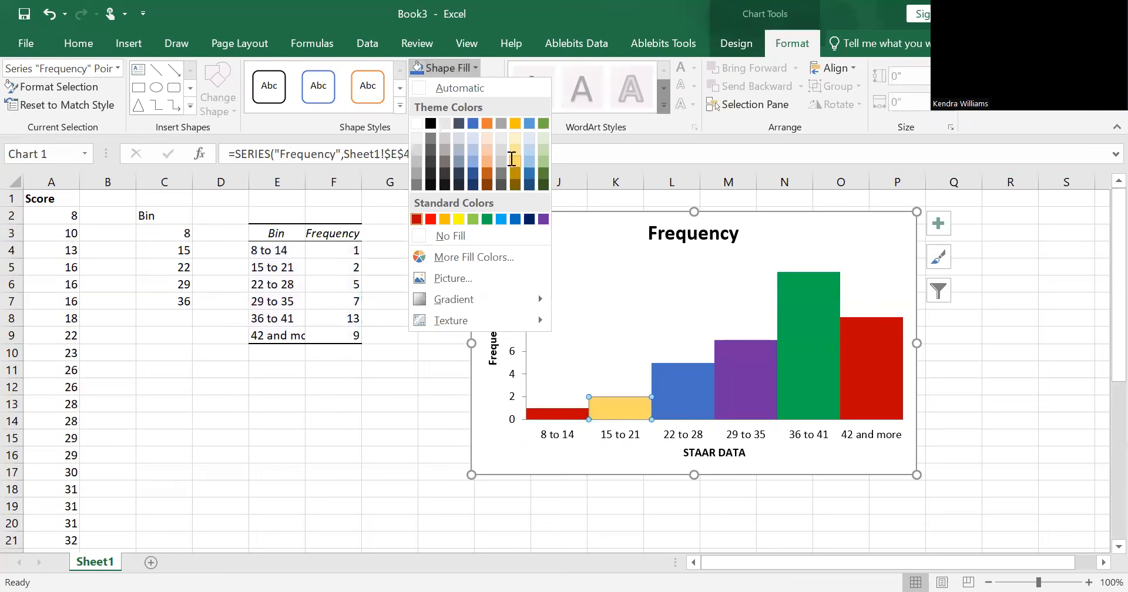
click(513, 159)
Step: Outline the "8 to 14" bar in gray
click(538, 413)
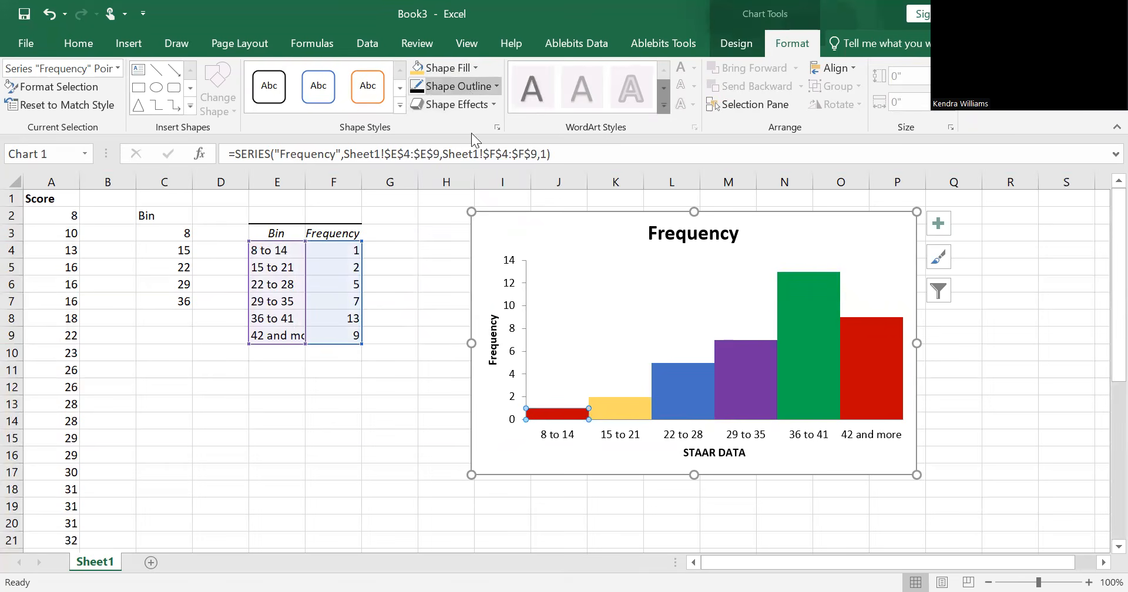
click(458, 86)
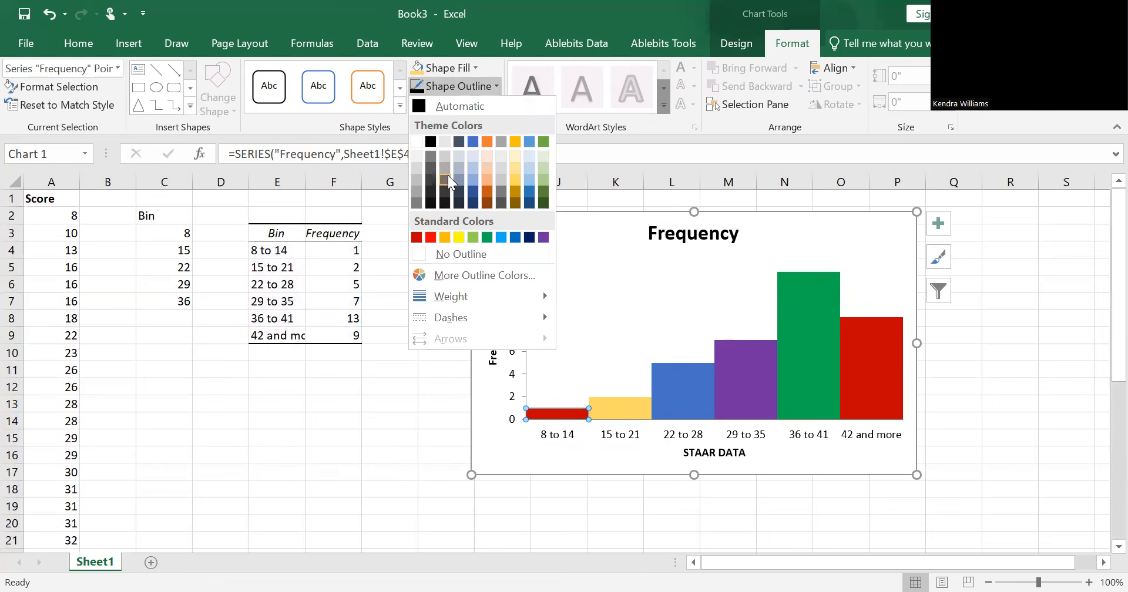
click(446, 169)
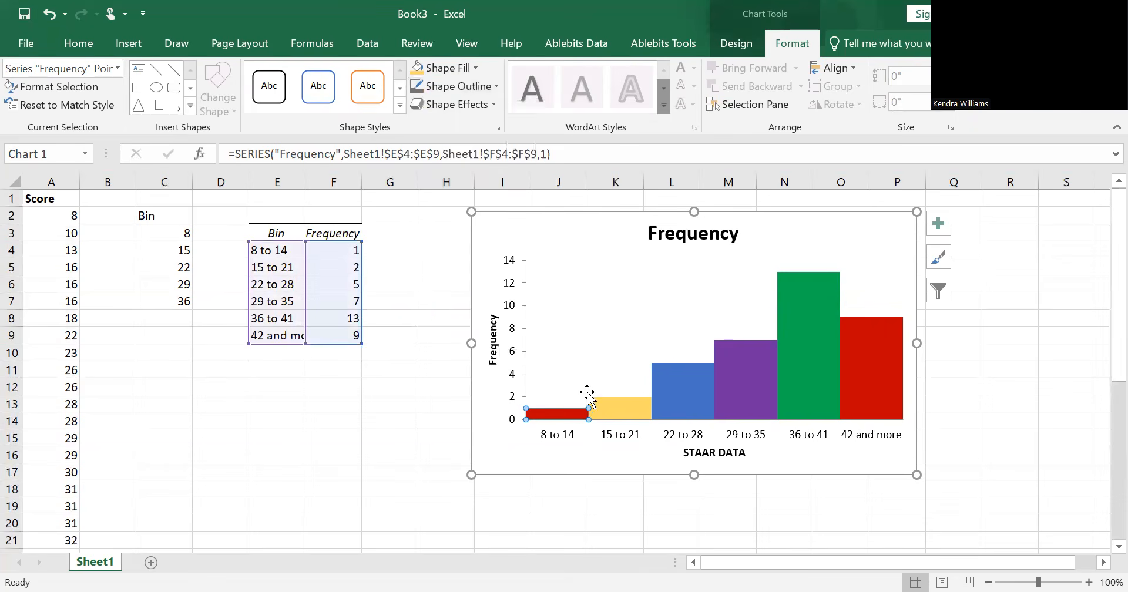
click(551, 403)
click(556, 414)
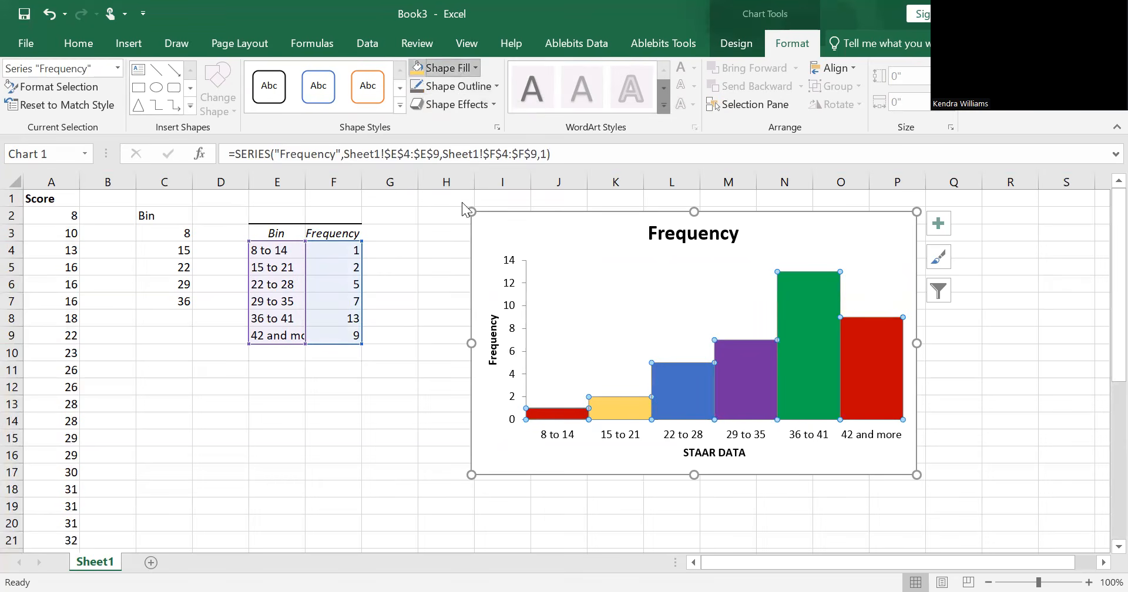
click(458, 68)
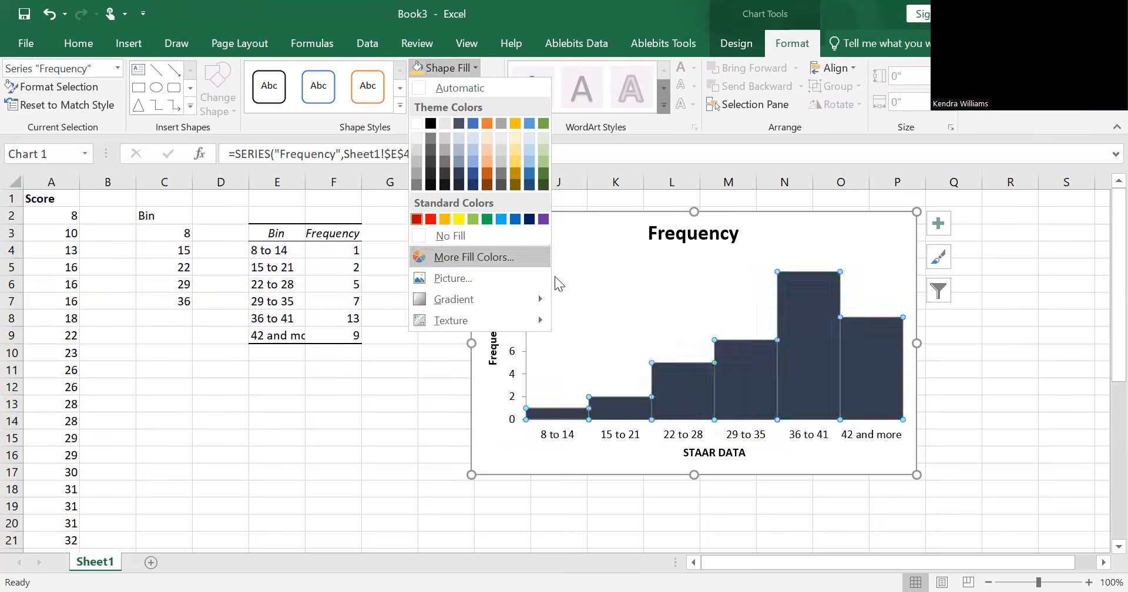
Step: Fill only the "8 to 14" bar with light blue-gray
click(558, 414)
click(558, 414)
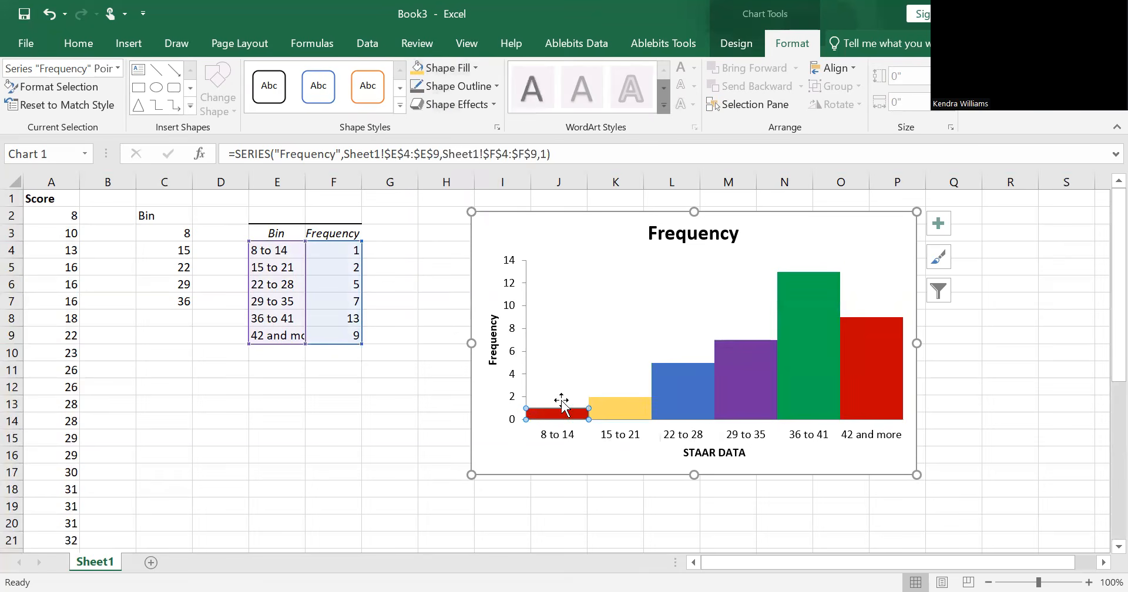
click(446, 68)
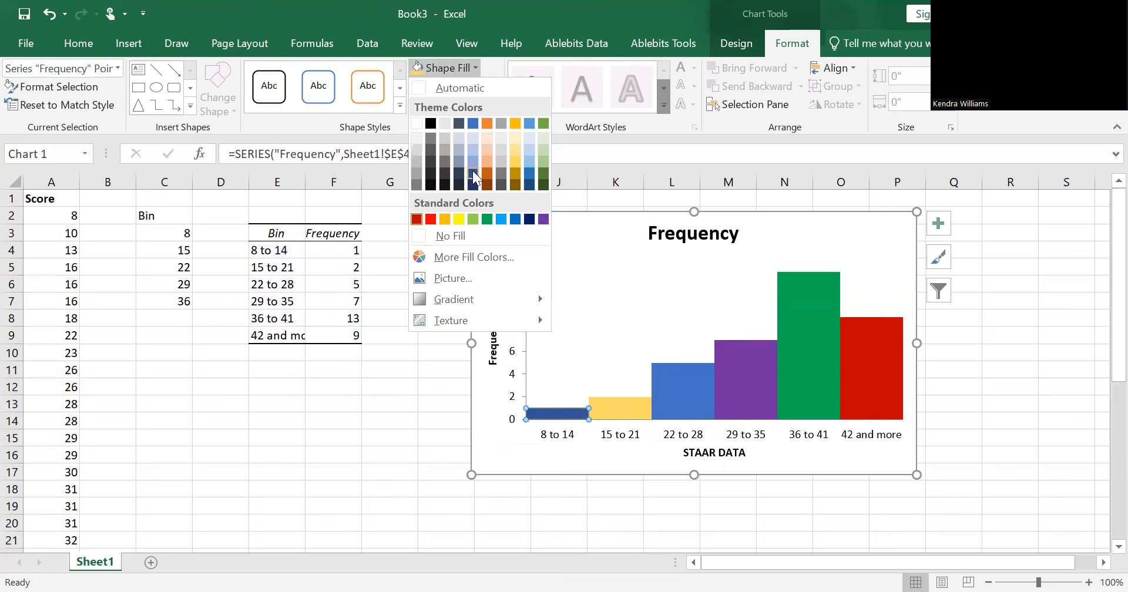
click(472, 171)
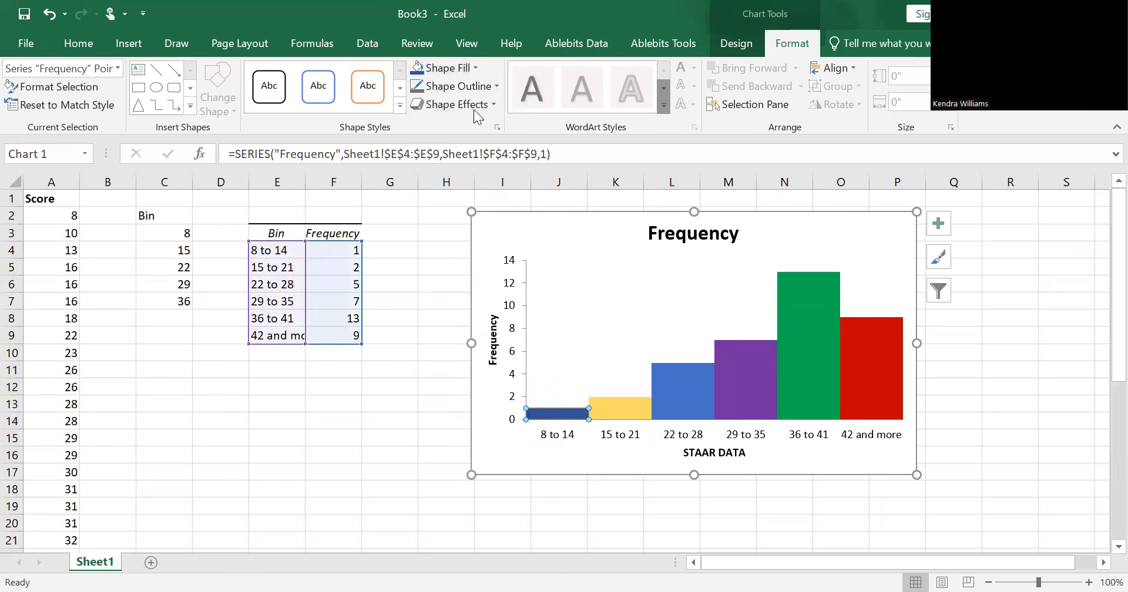
click(459, 73)
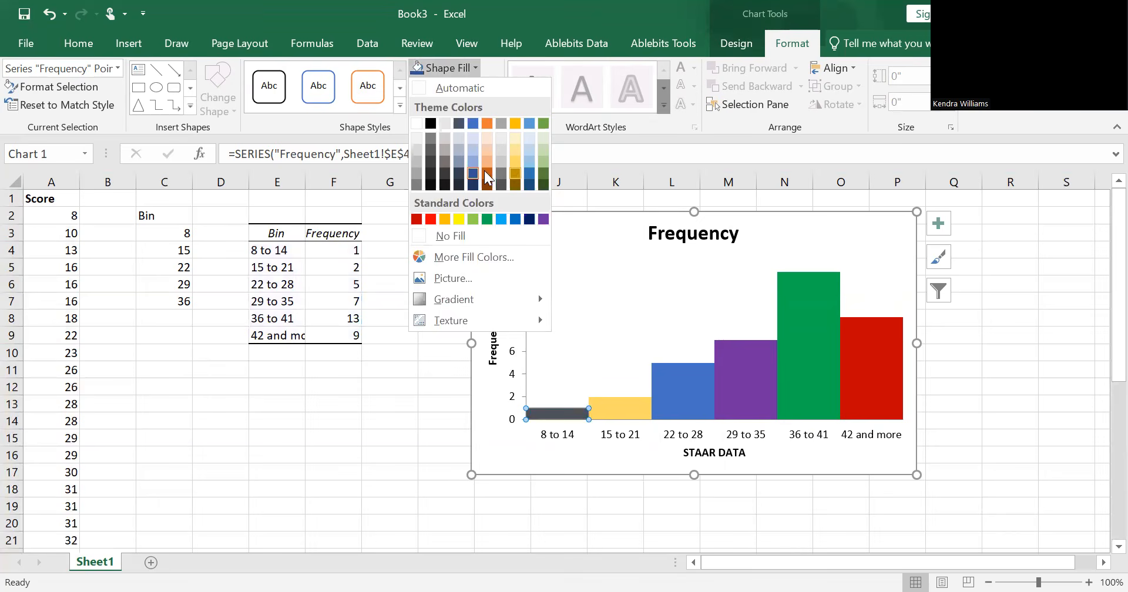
click(456, 157)
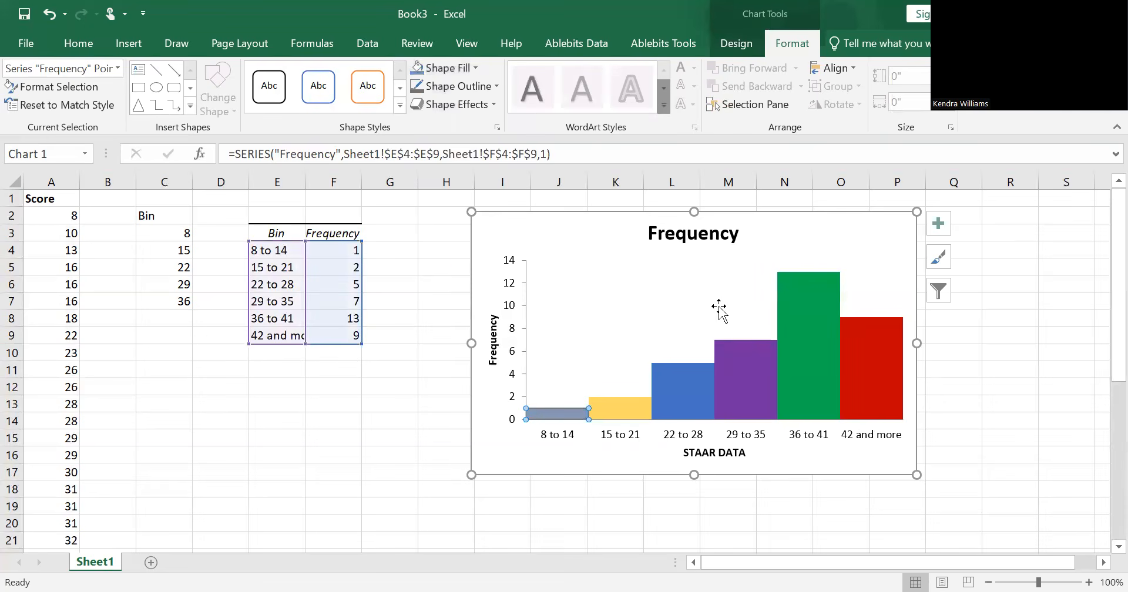
Step: Give the "42 and more" bar a black outline
click(865, 364)
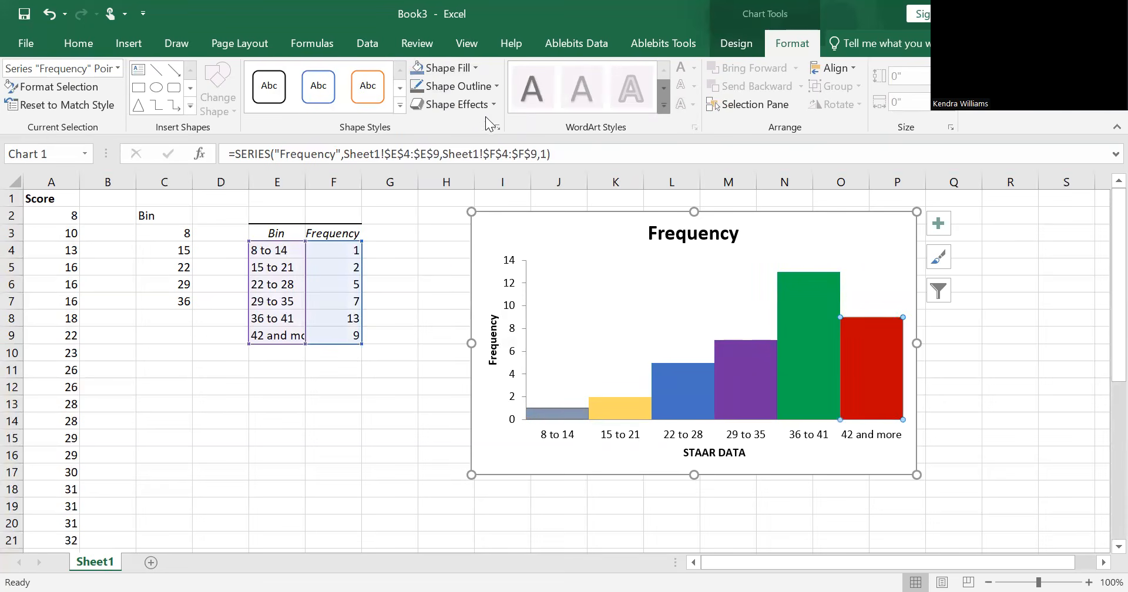
click(458, 86)
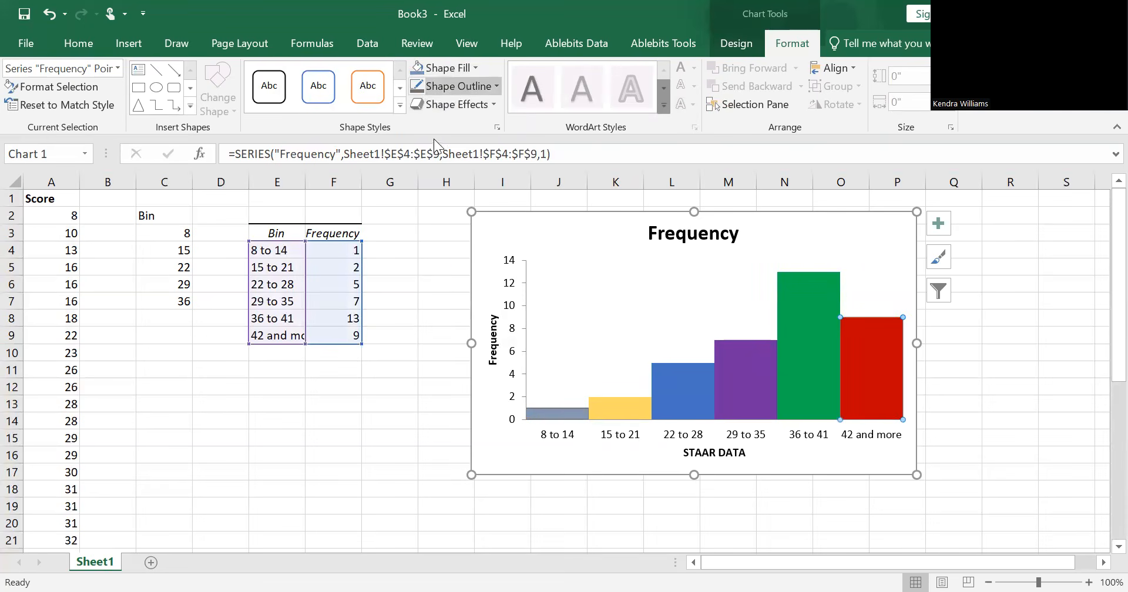
click(433, 139)
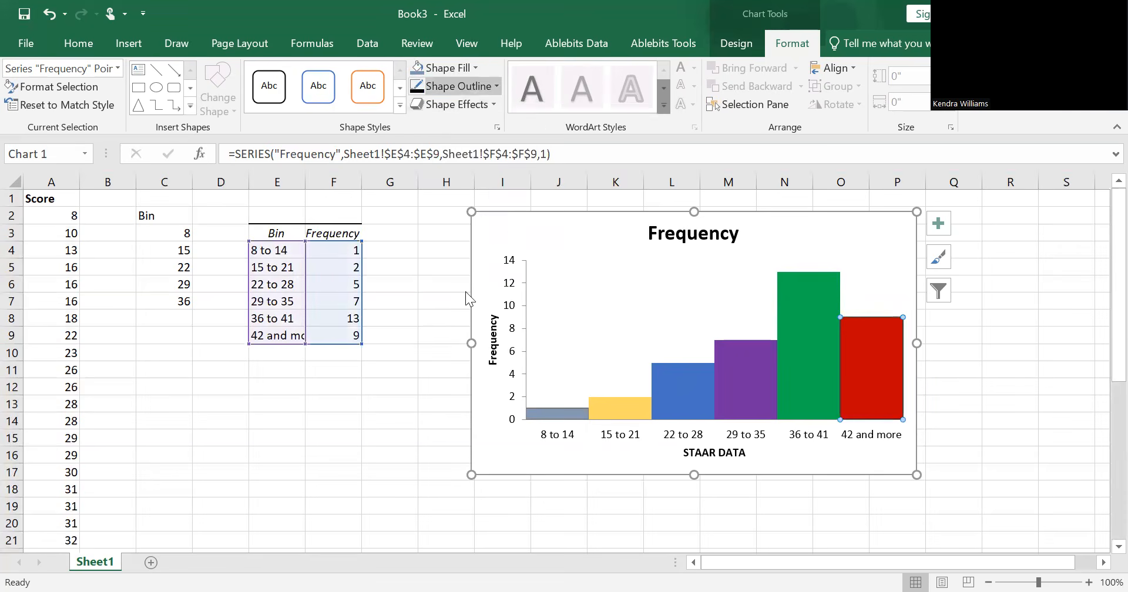
Step: Apply the same black outline to the "36 to 41", "29 to 35", "22 to 28", "15 to 21" and "8 to 14" bars, then deselect the chart
mouse_move(465, 293)
click(611, 367)
click(816, 352)
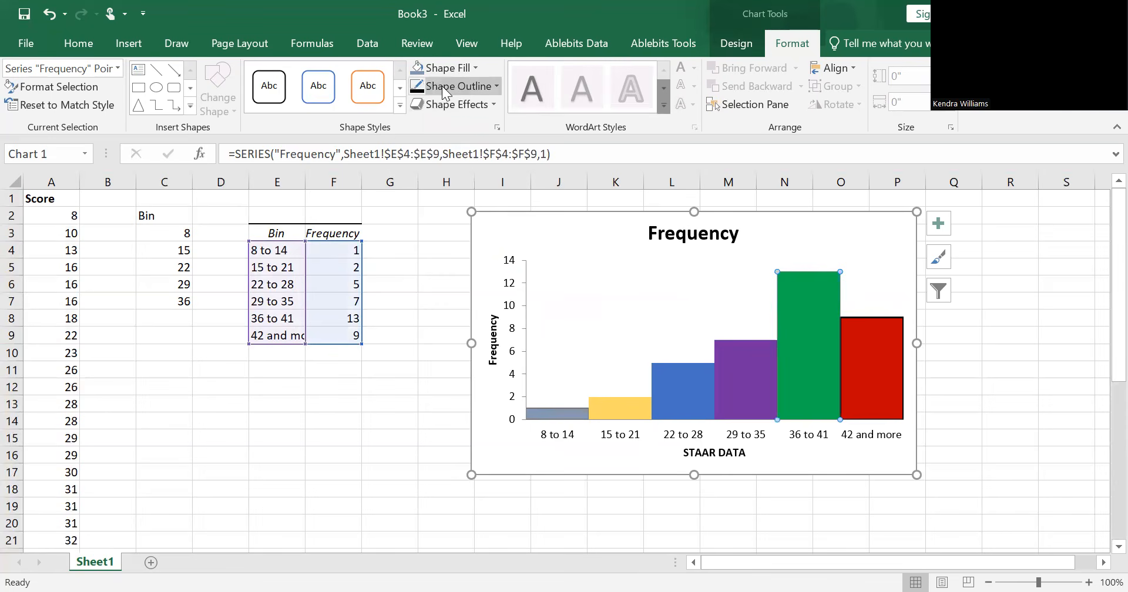
click(418, 86)
click(721, 370)
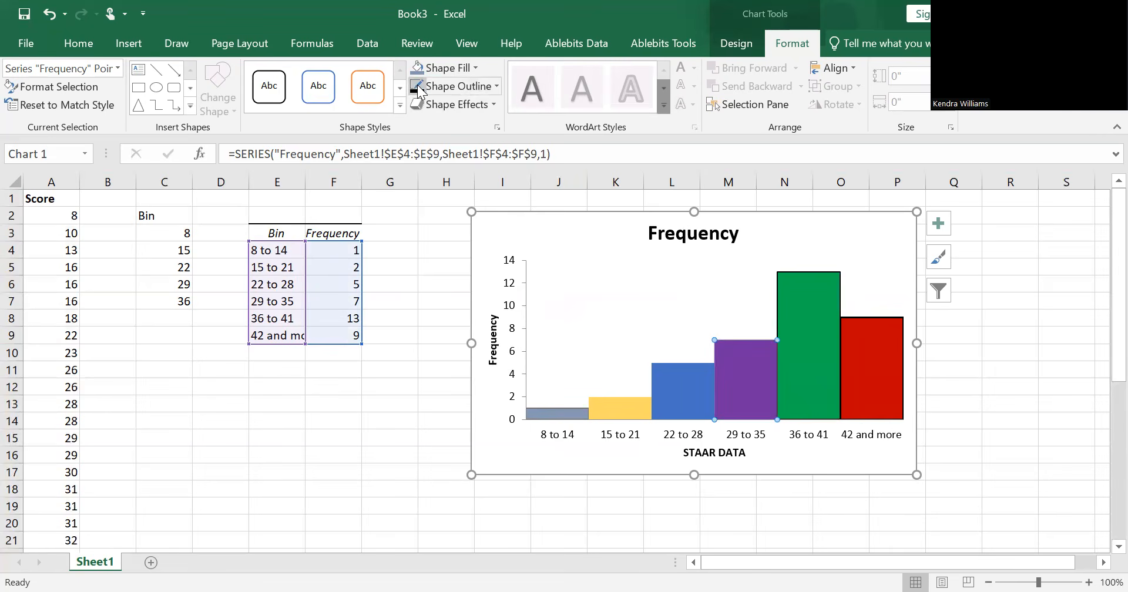
click(682, 399)
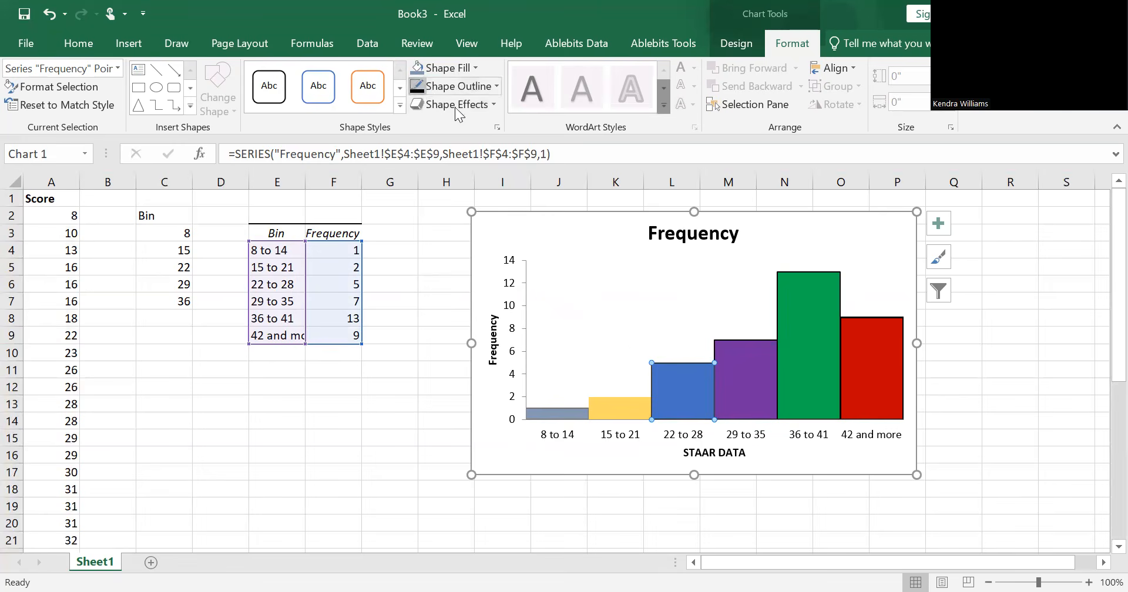
click(625, 410)
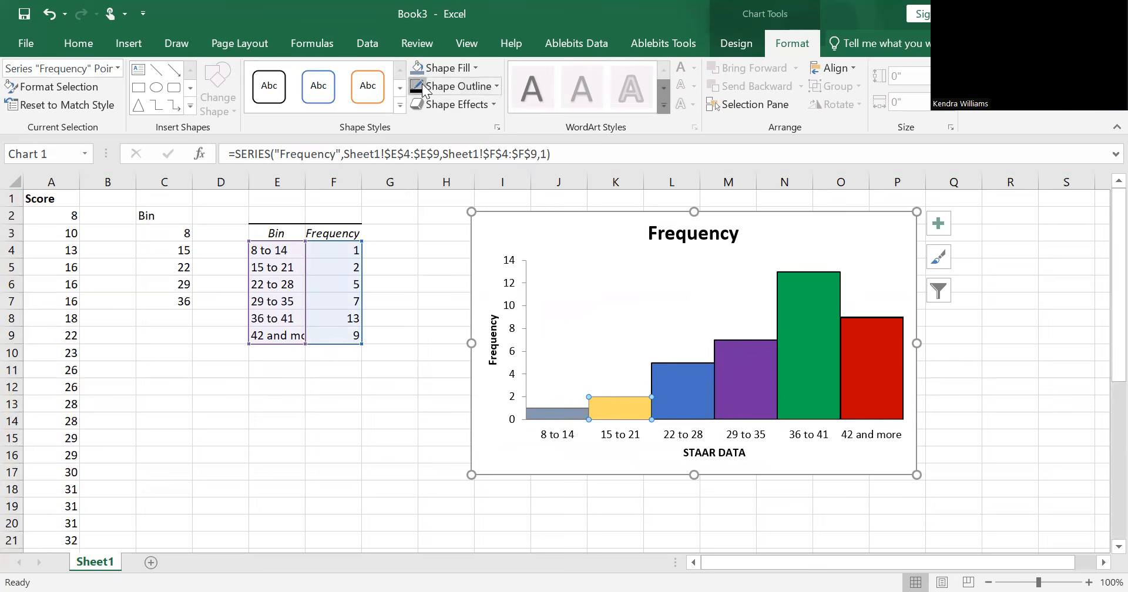
click(549, 409)
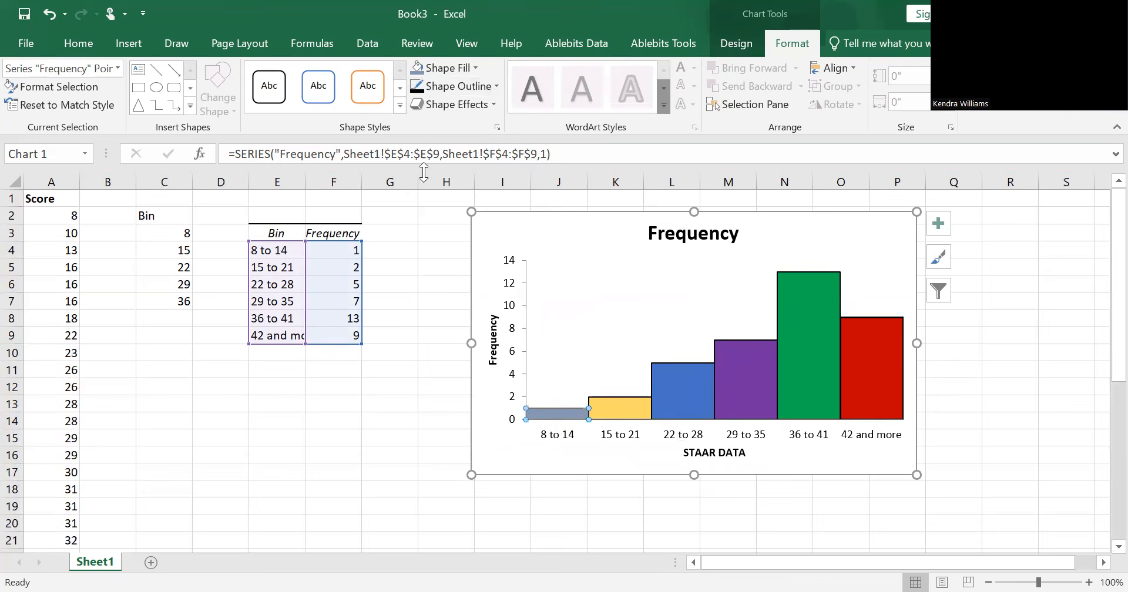
click(420, 89)
click(384, 464)
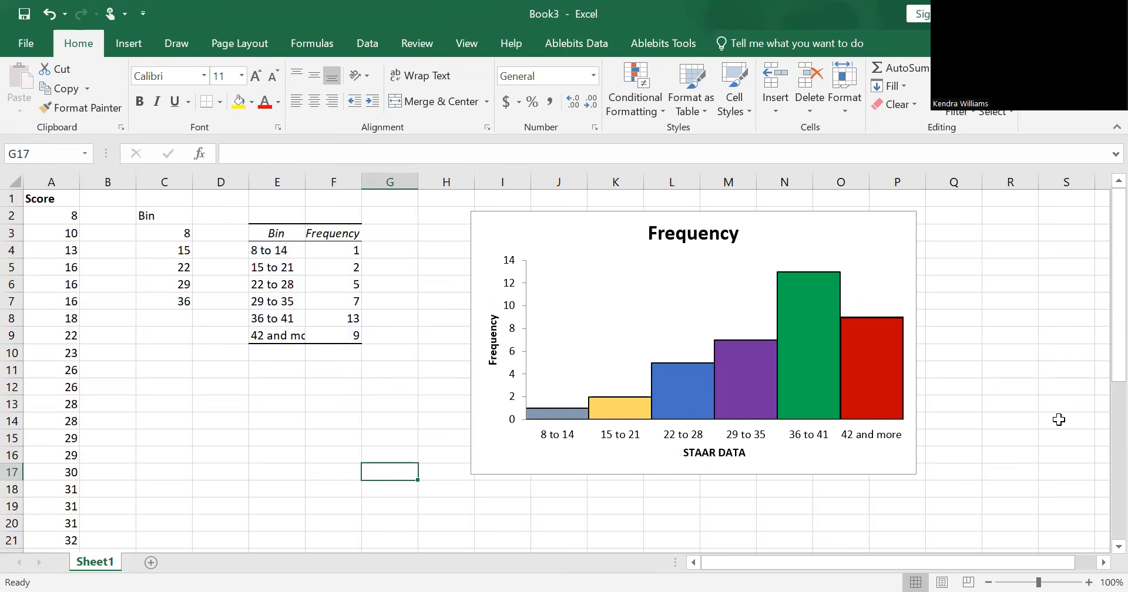
Step: Delete the chart title "Frequency" from the histogram
click(685, 245)
key(Delete)
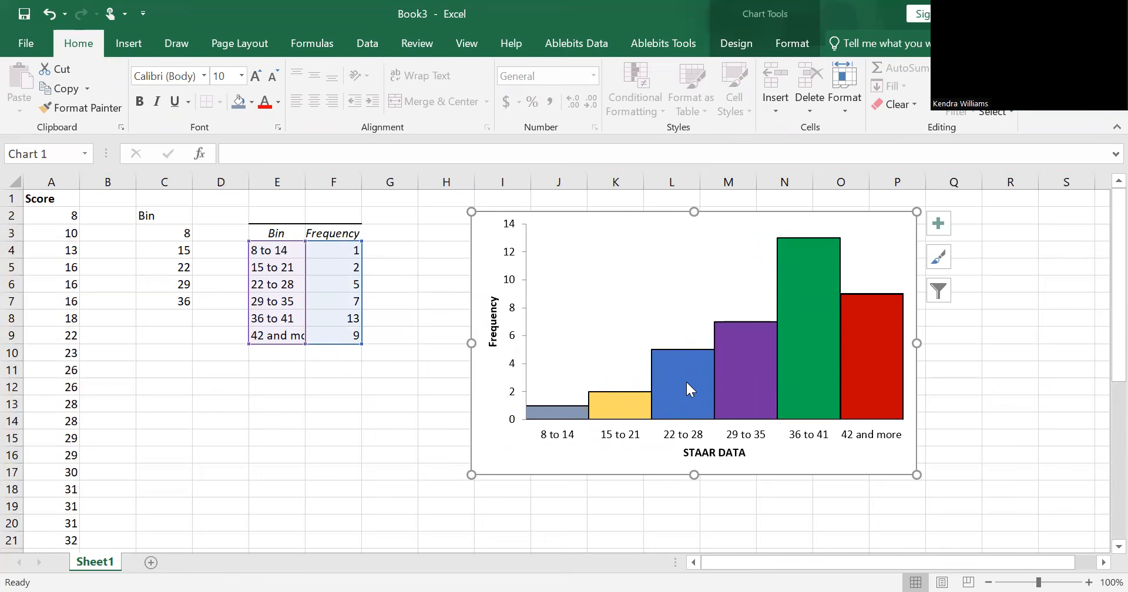
mouse_move(687, 384)
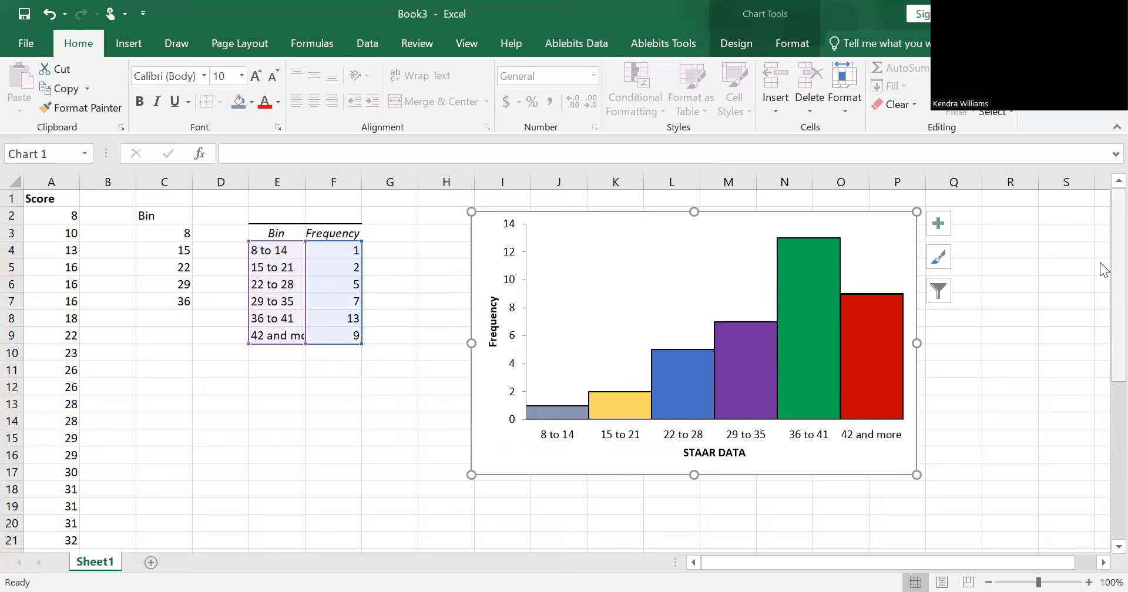
scroll(1103, 269, down, 6)
scroll(1103, 259, up, 6)
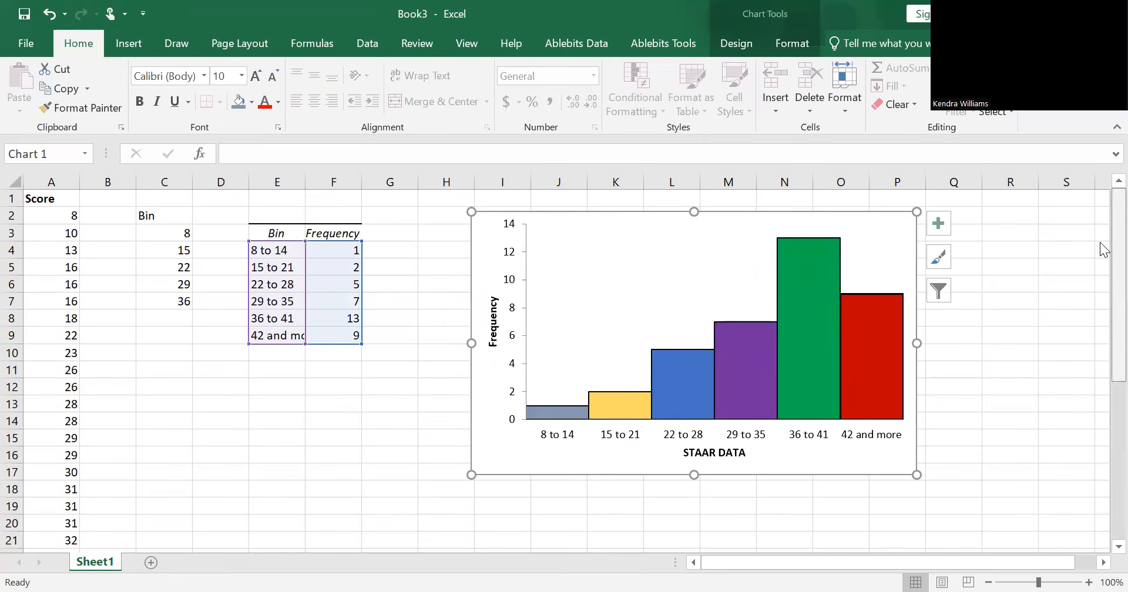